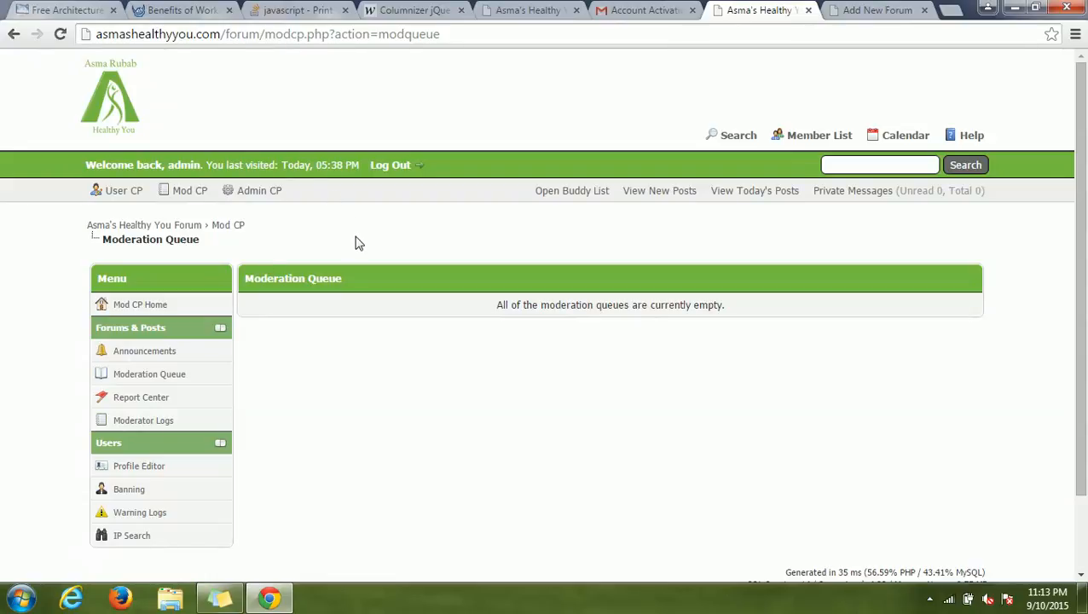
Step: Open the user control panel from the forum's home page and review the account summary and menu options
click(118, 115)
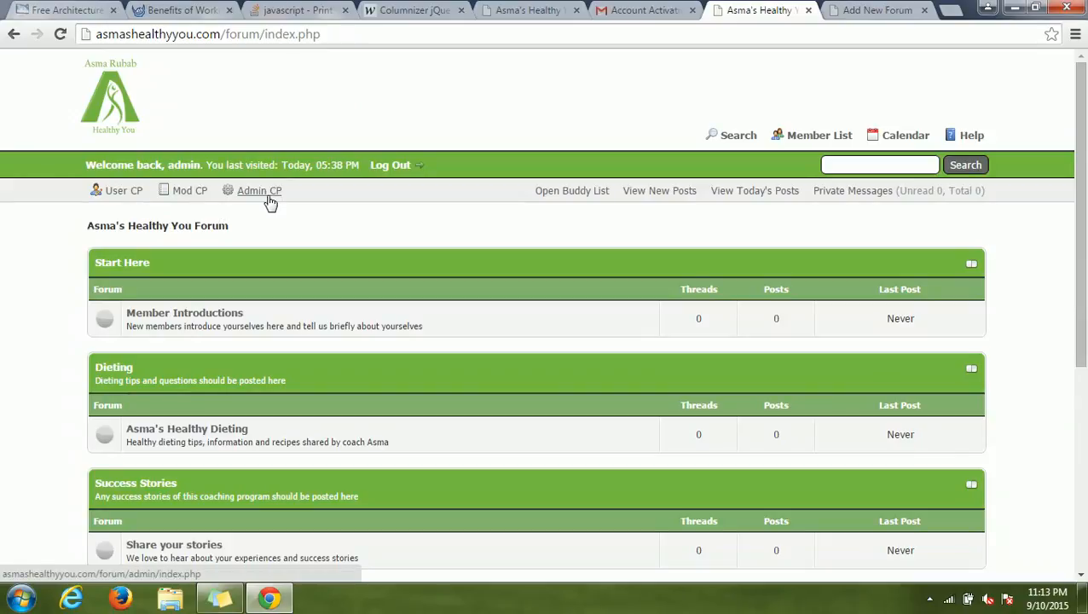
click(120, 197)
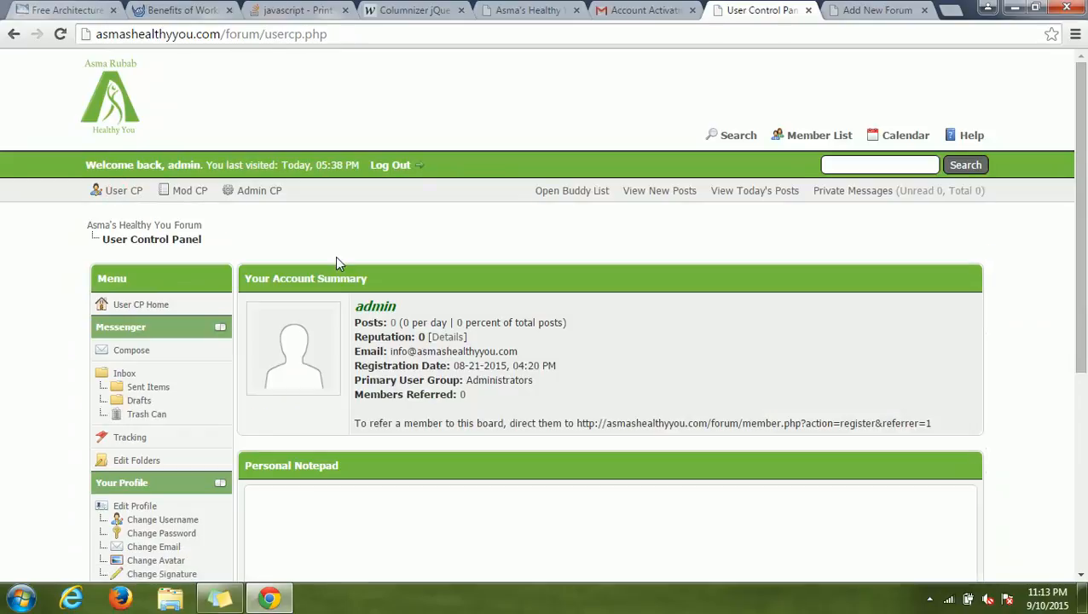
scroll(1064, 192, down, 2)
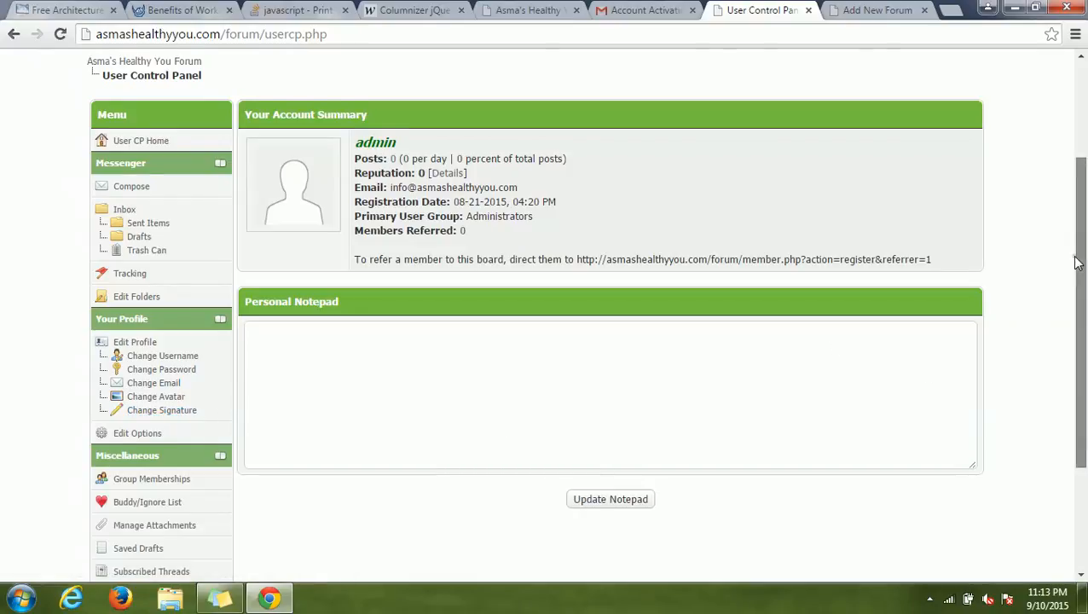
drag(1078, 258, 1080, 171)
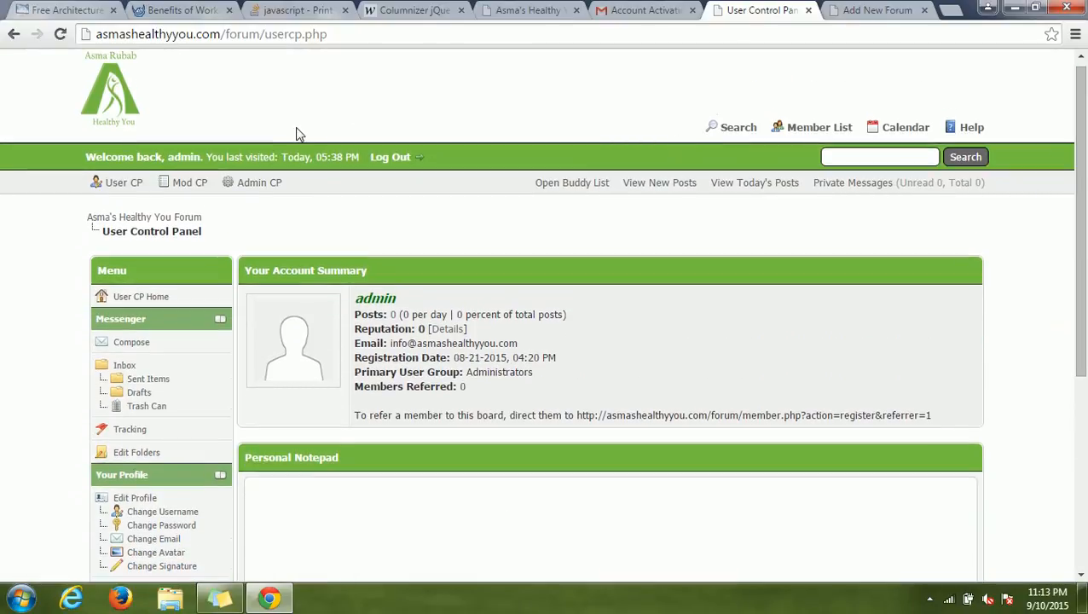
Step: Open the Login and Registration Options from the board settings in the admin control panel
click(260, 184)
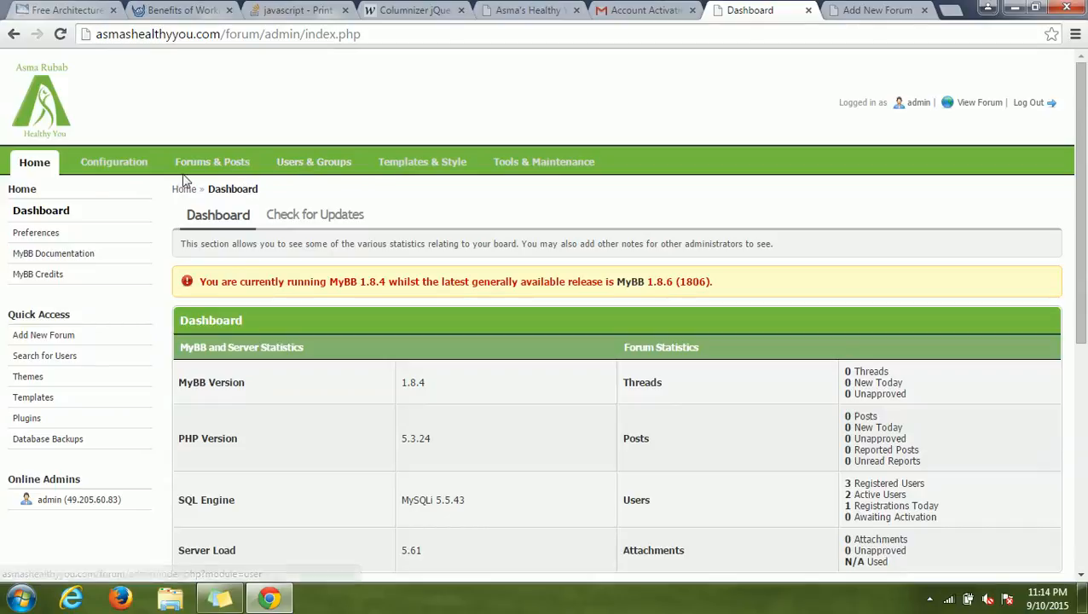
click(124, 175)
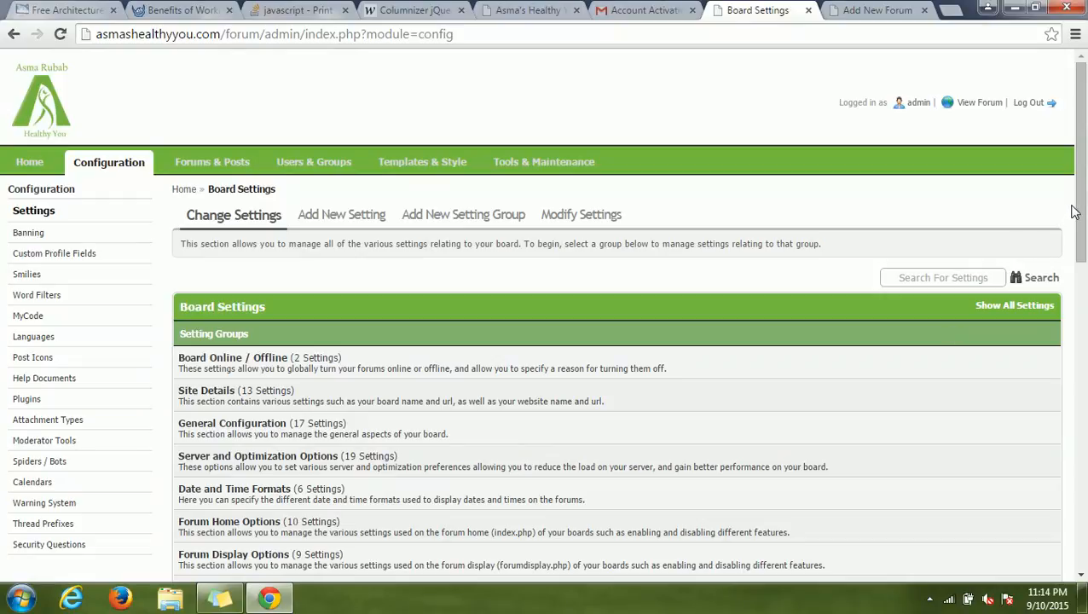
drag(1078, 211, 1085, 299)
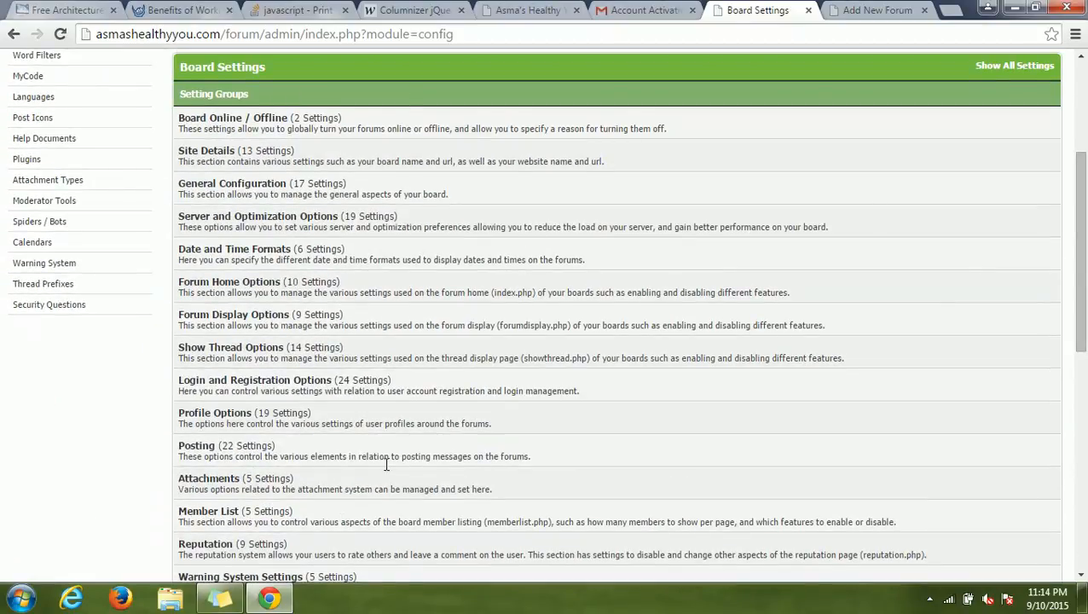
click(286, 385)
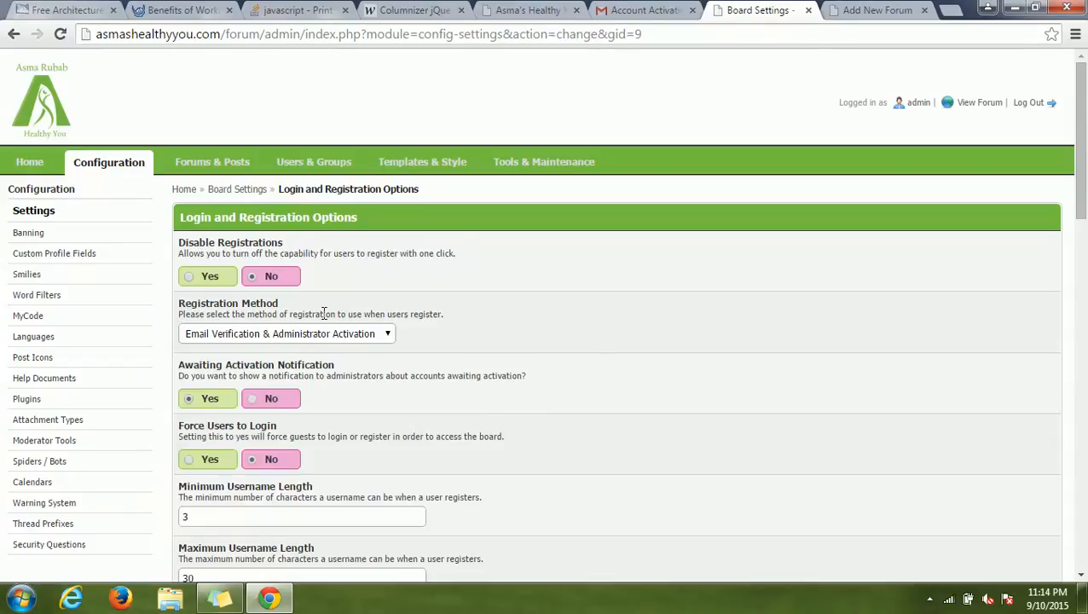
Step: Set the Registration Method to Email Verification & Administrator Activation and dismiss the Windows color scheme prompt
drag(309, 314, 177, 301)
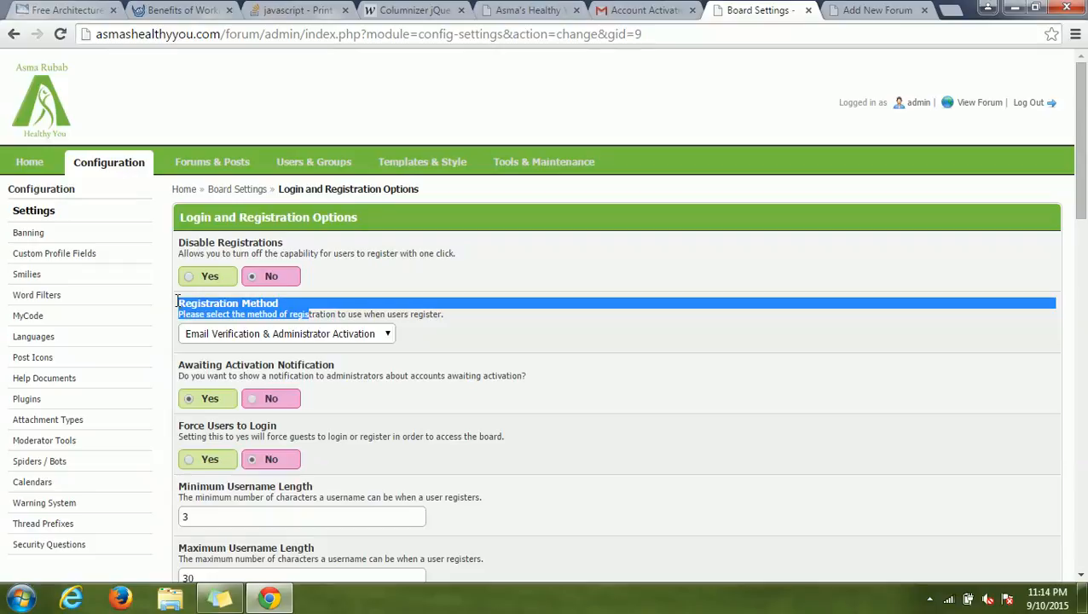
click(277, 338)
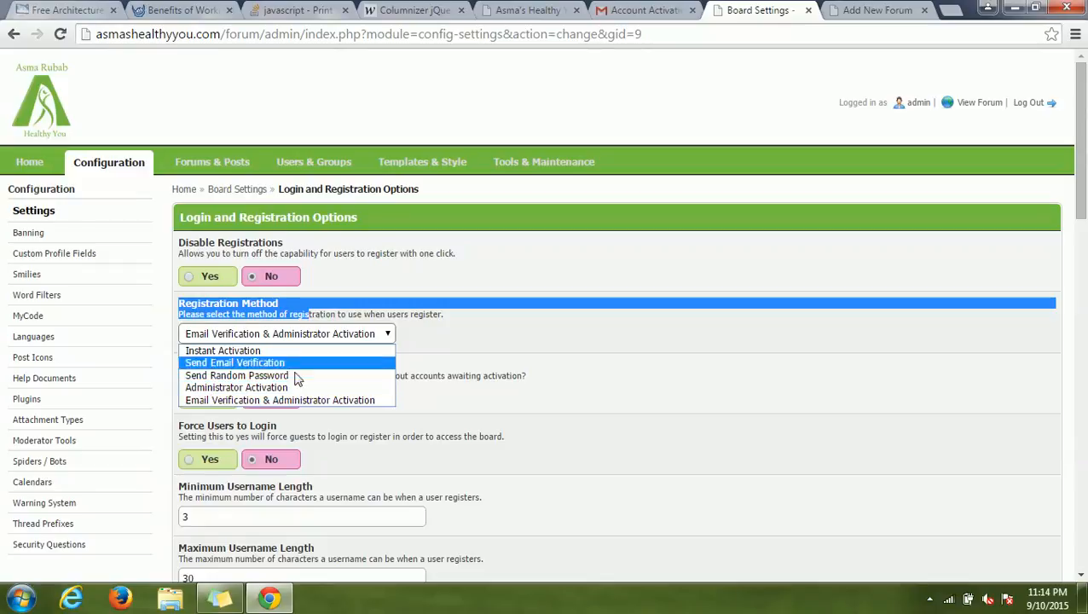
click(313, 406)
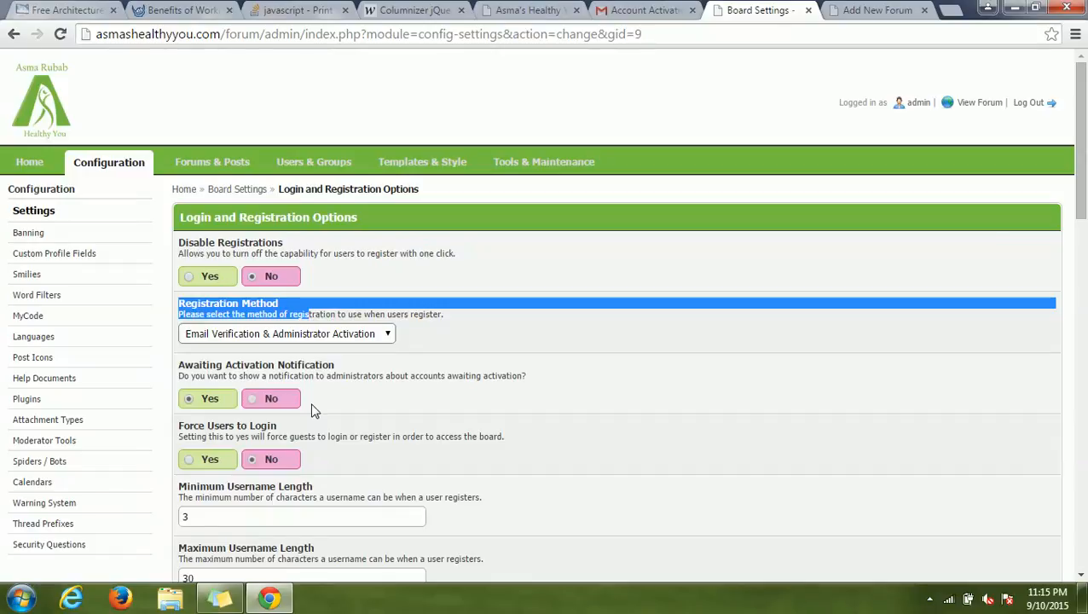
click(370, 368)
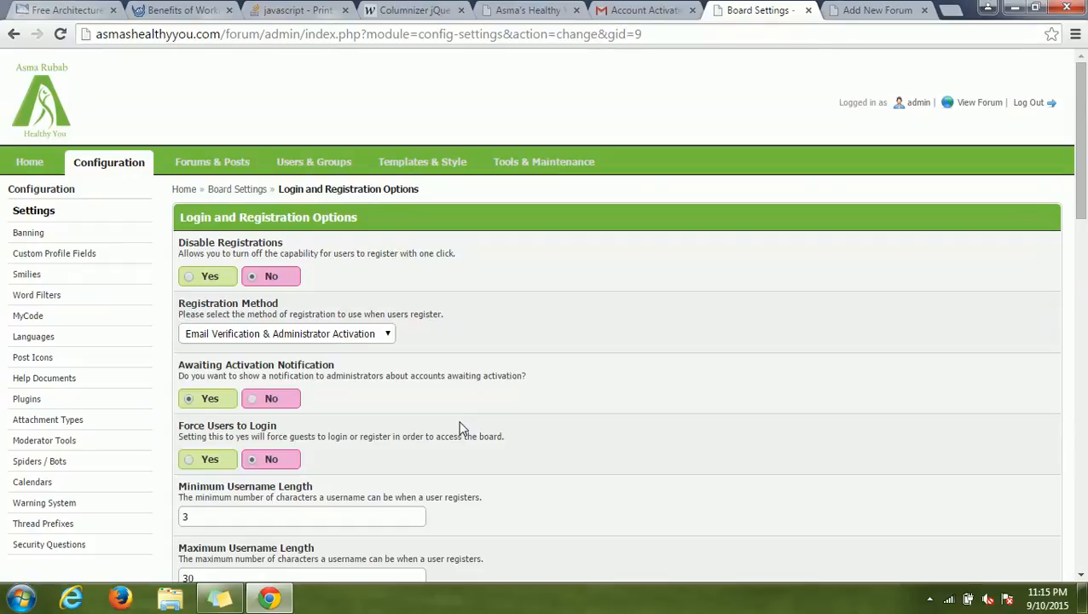
click(359, 340)
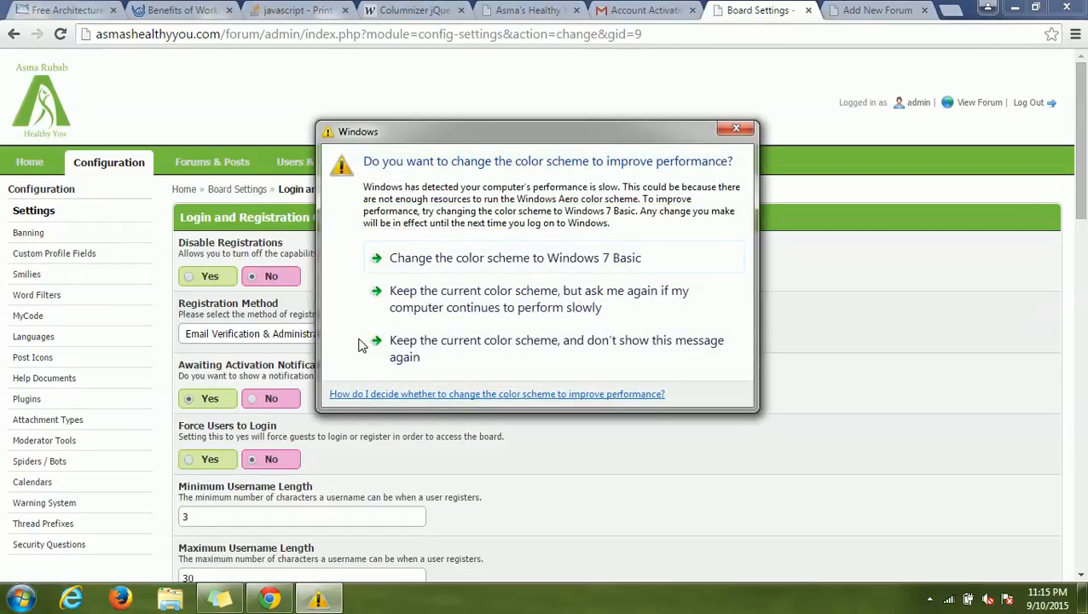
click(736, 127)
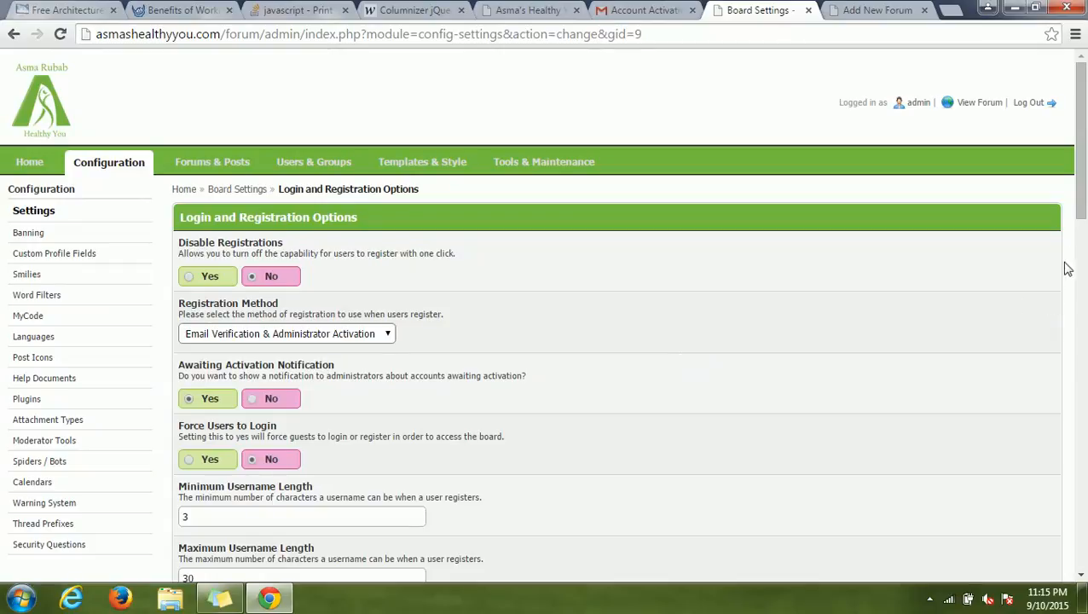
Step: Look over the board setting groups in the configuration section, and open Forum Management
drag(1082, 204, 1083, 213)
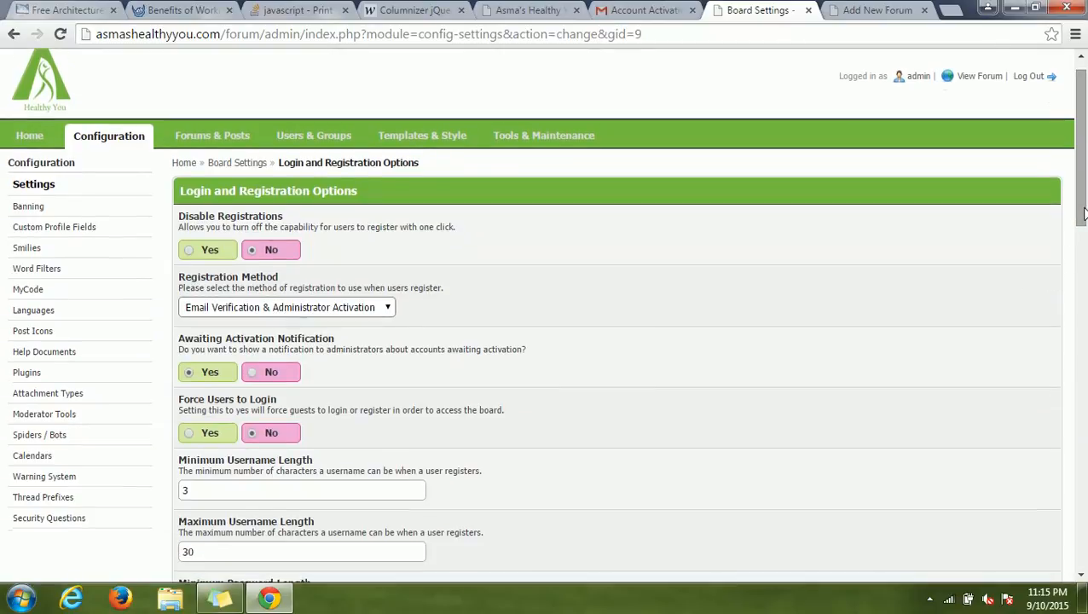
click(70, 138)
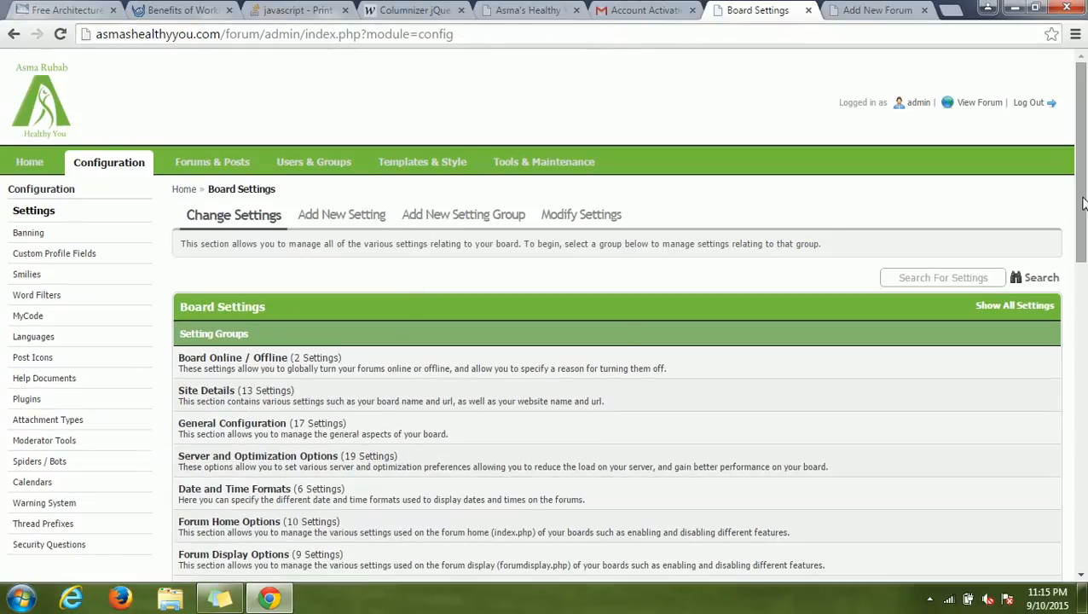
drag(1084, 201, 1086, 226)
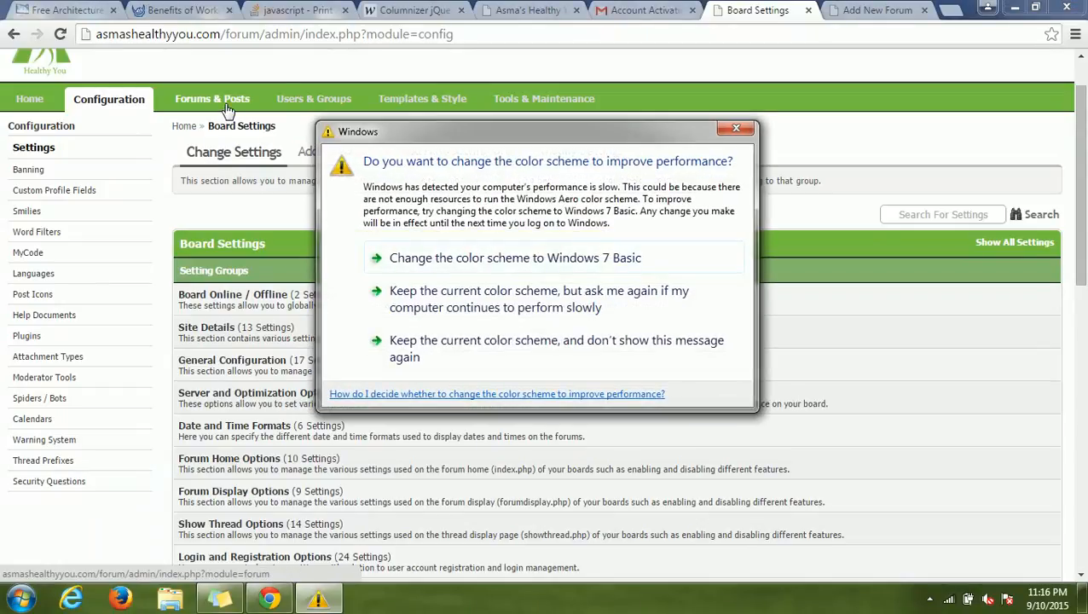
click(735, 130)
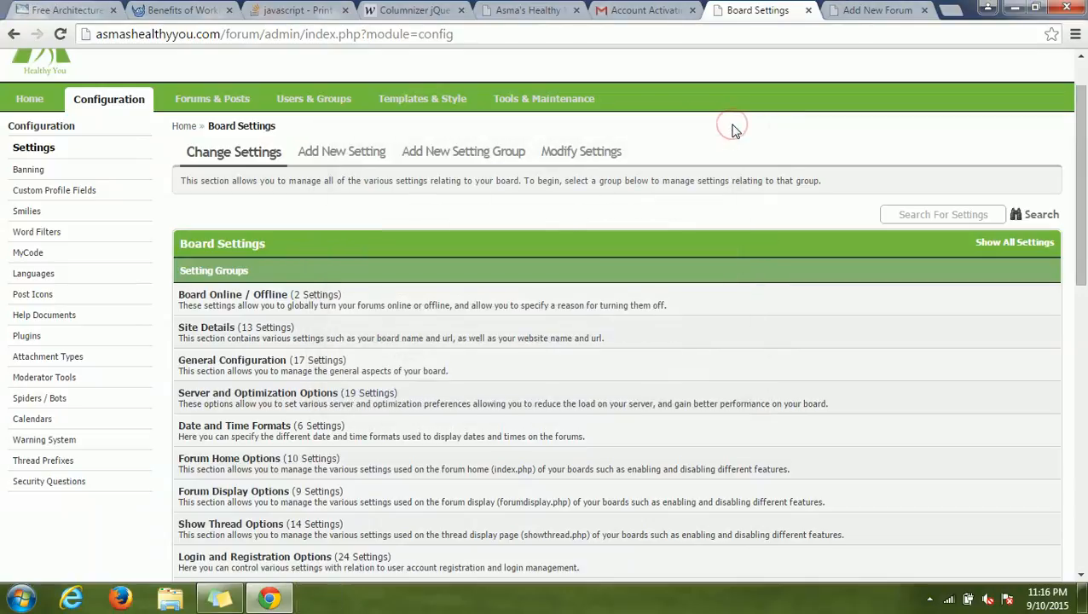
click(204, 101)
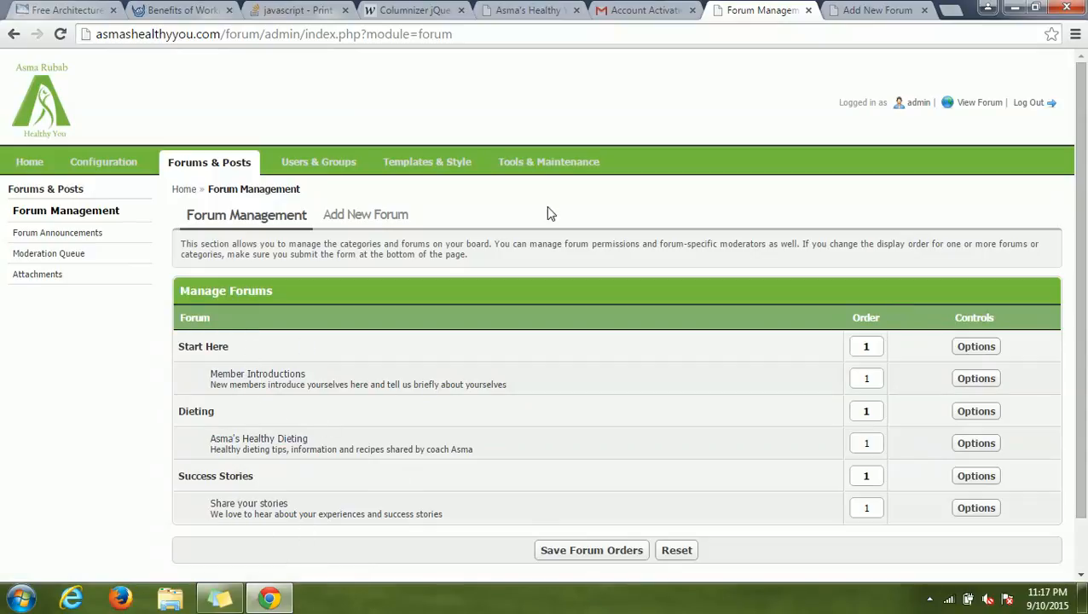
Step: Open the admin dashboard in the Add New Forum browser tab and view the public forum's categories from it
click(848, 10)
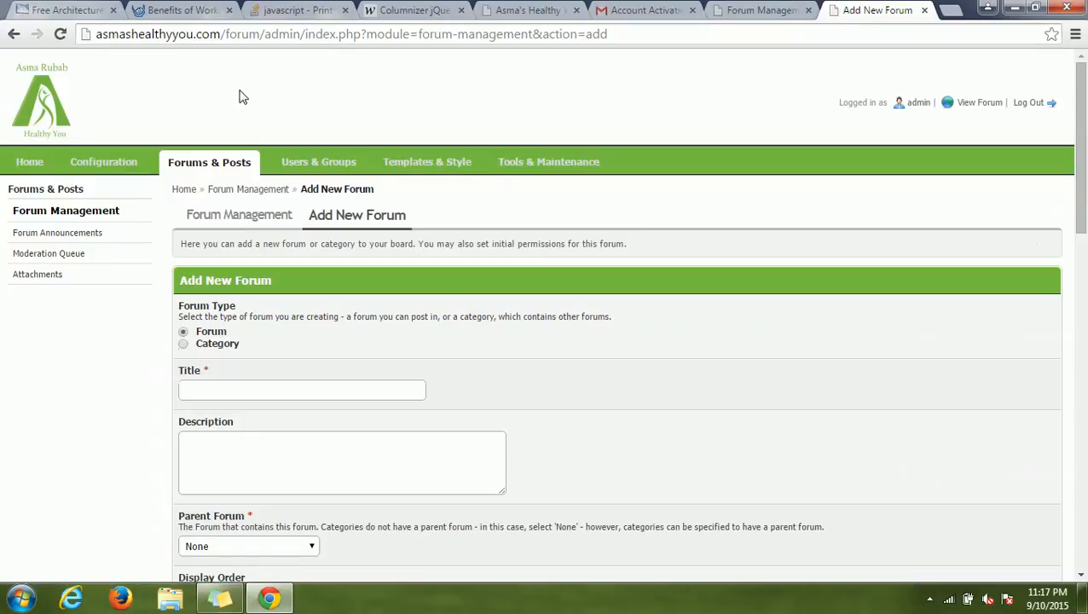
click(30, 162)
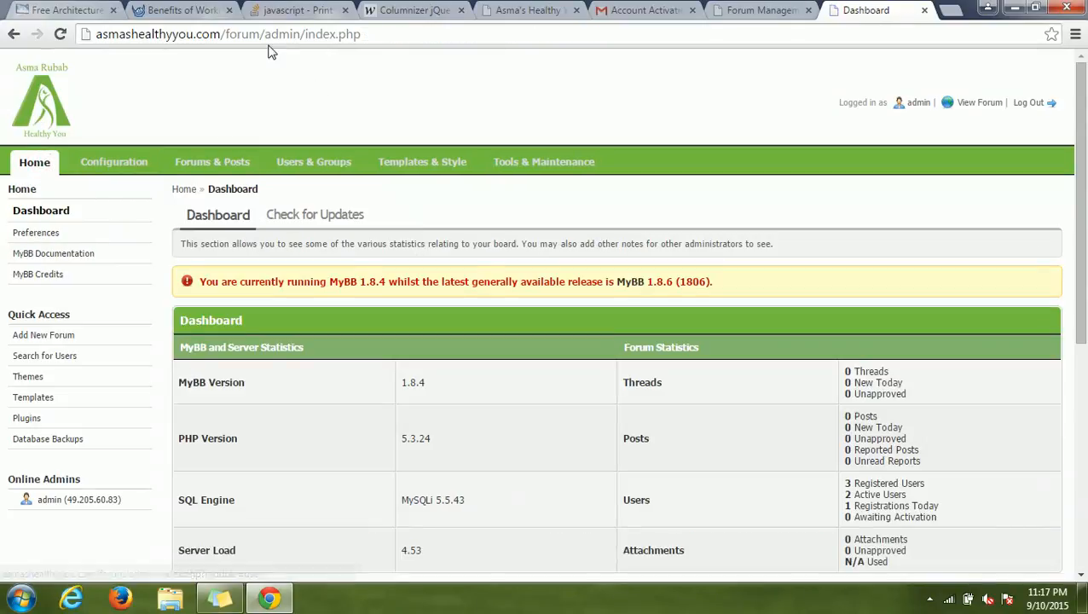
drag(265, 35, 290, 36)
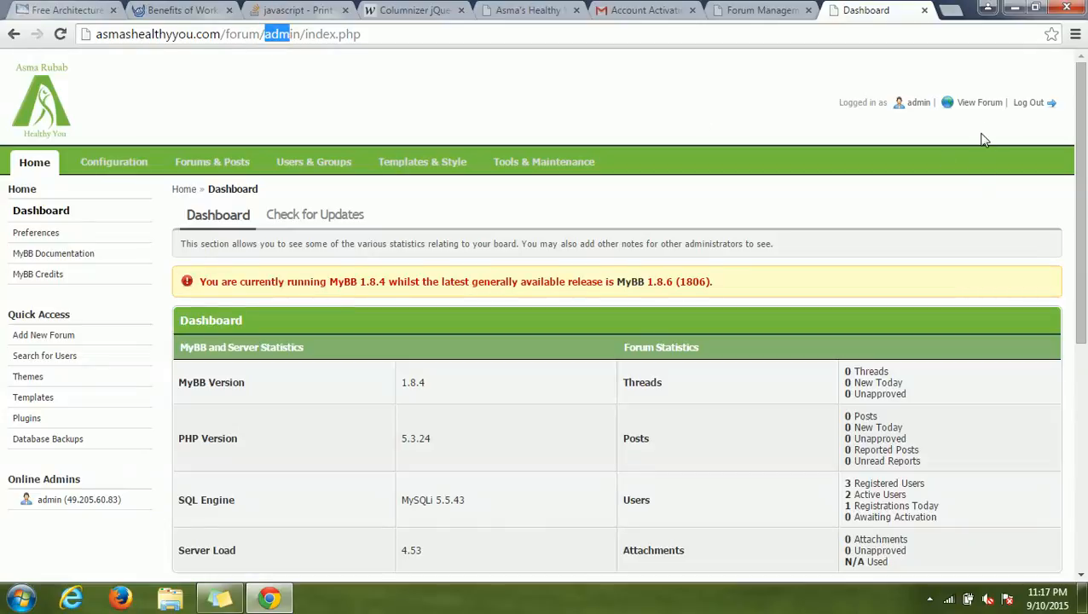
click(981, 103)
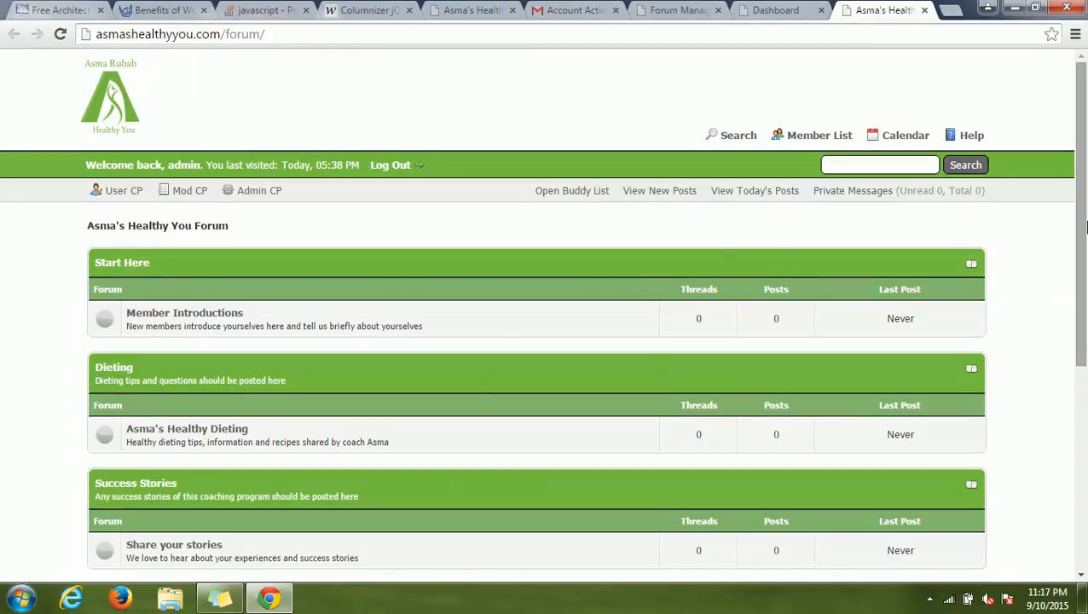
scroll(1086, 226, down, 1)
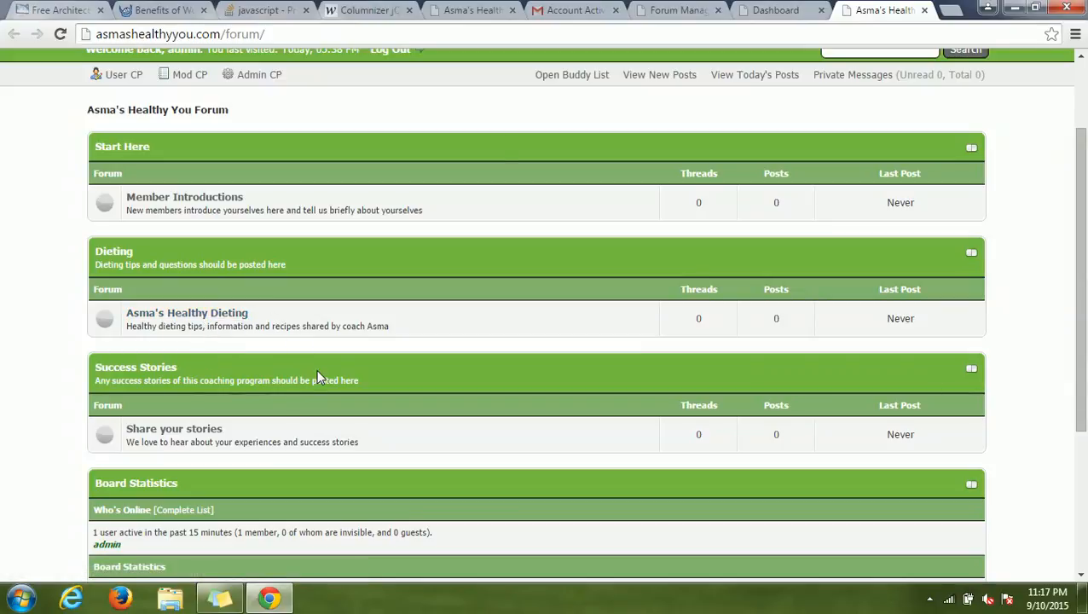
Step: Close the dashboard's browser tab and open the Add New Forum form from the Forum Management page
click(767, 16)
click(820, 10)
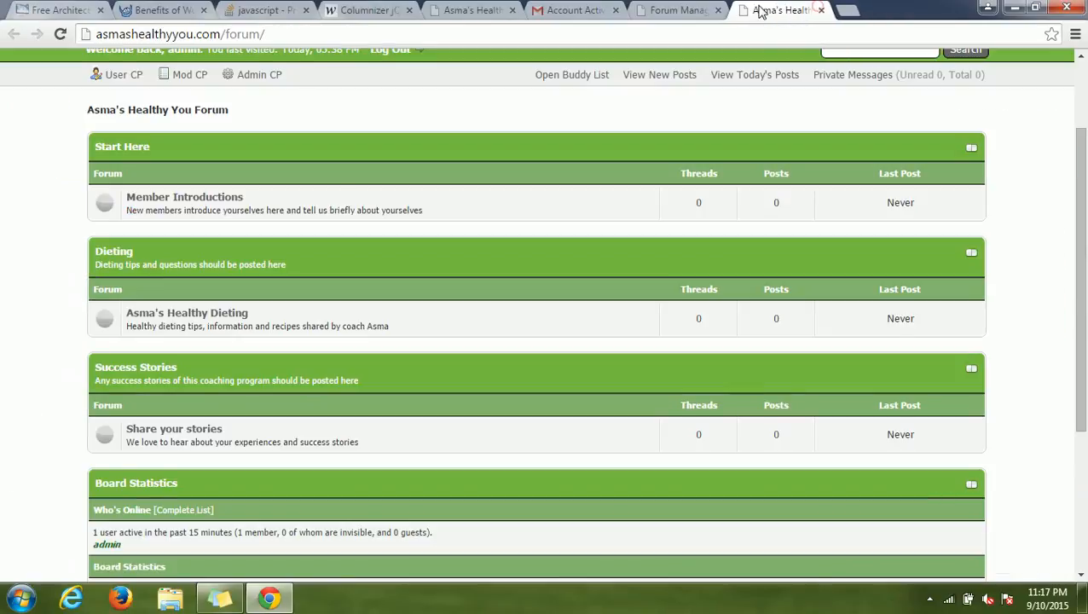
click(698, 11)
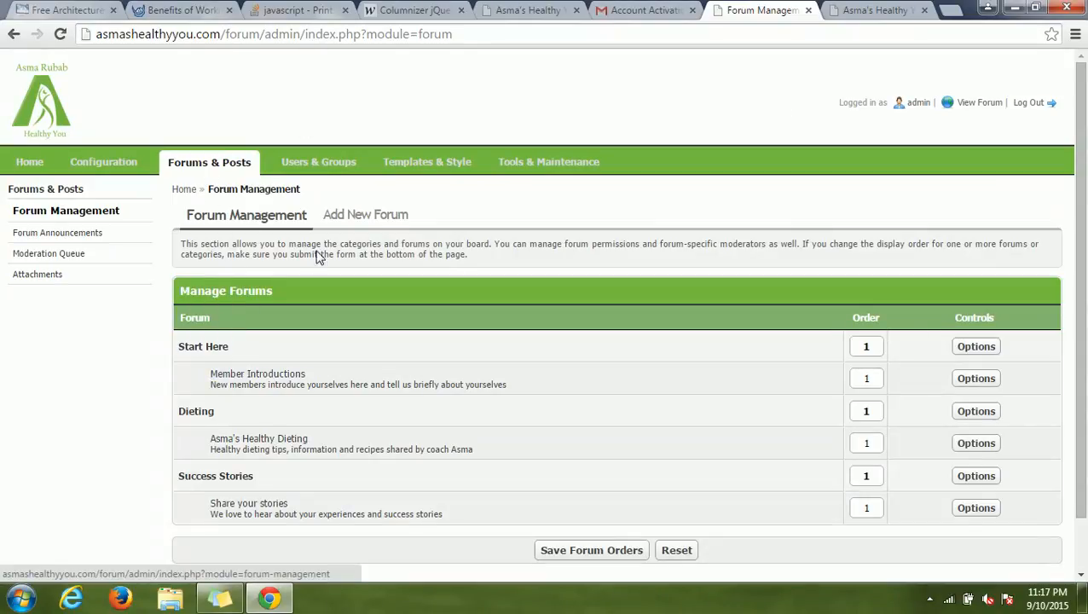
click(361, 219)
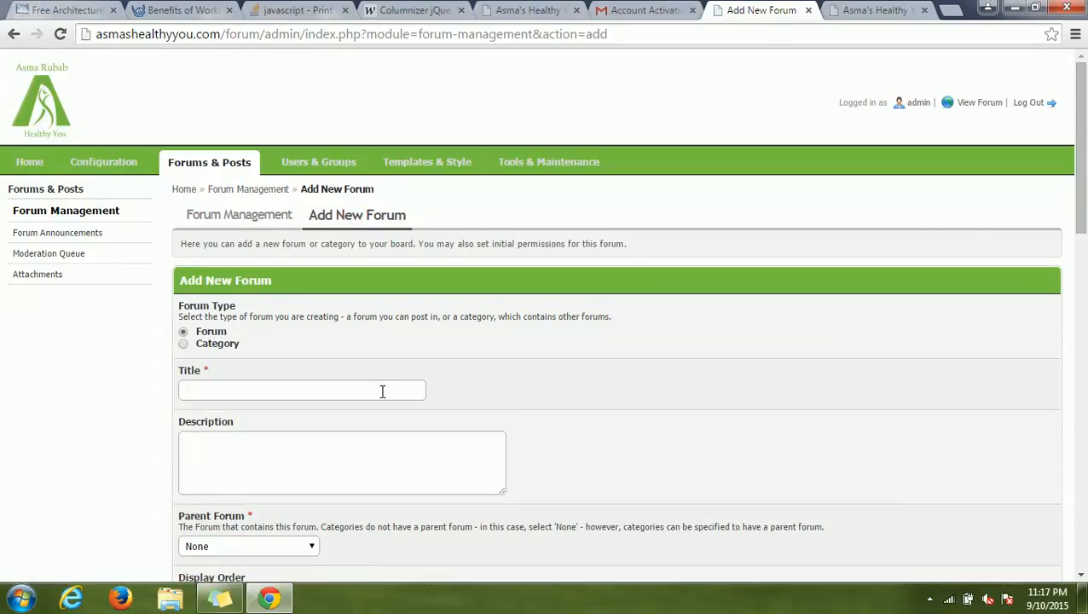
Step: Title the new forum Exercising and try to save it with None as the parent forum
click(225, 387)
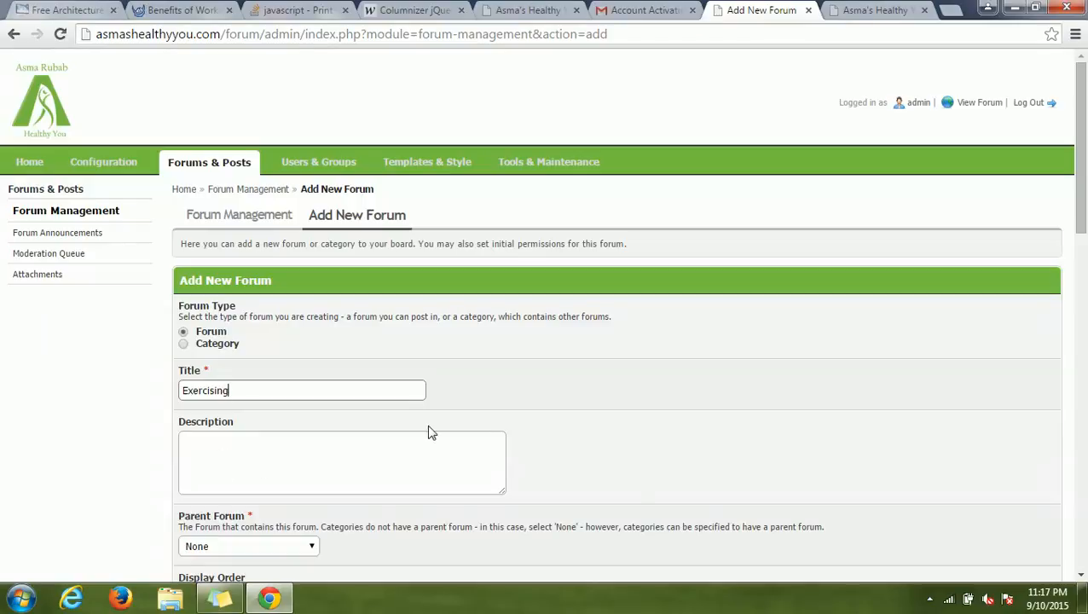
drag(1083, 171, 1084, 510)
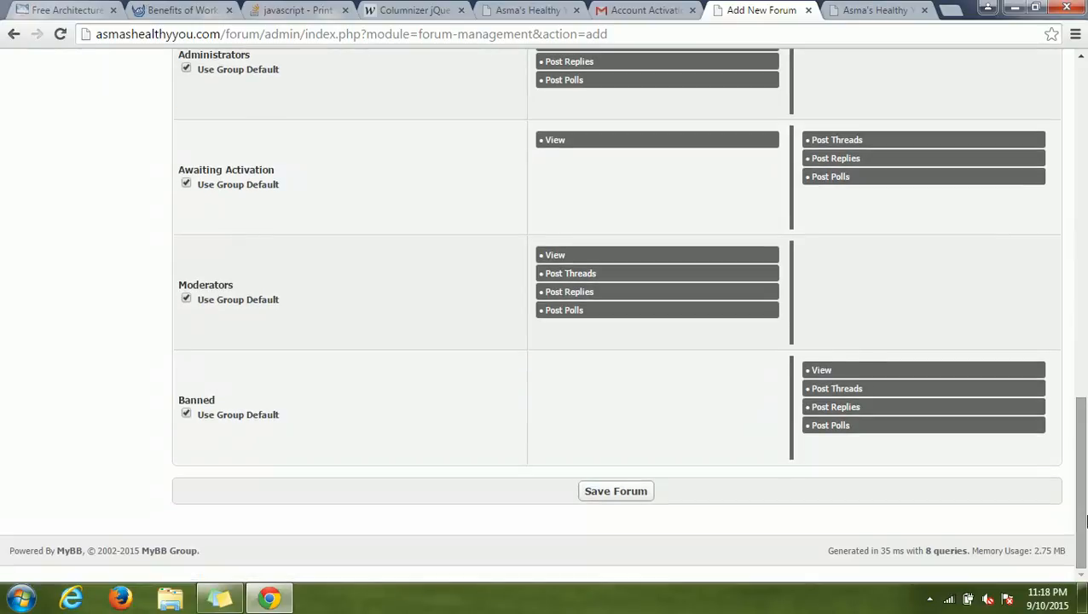
click(619, 493)
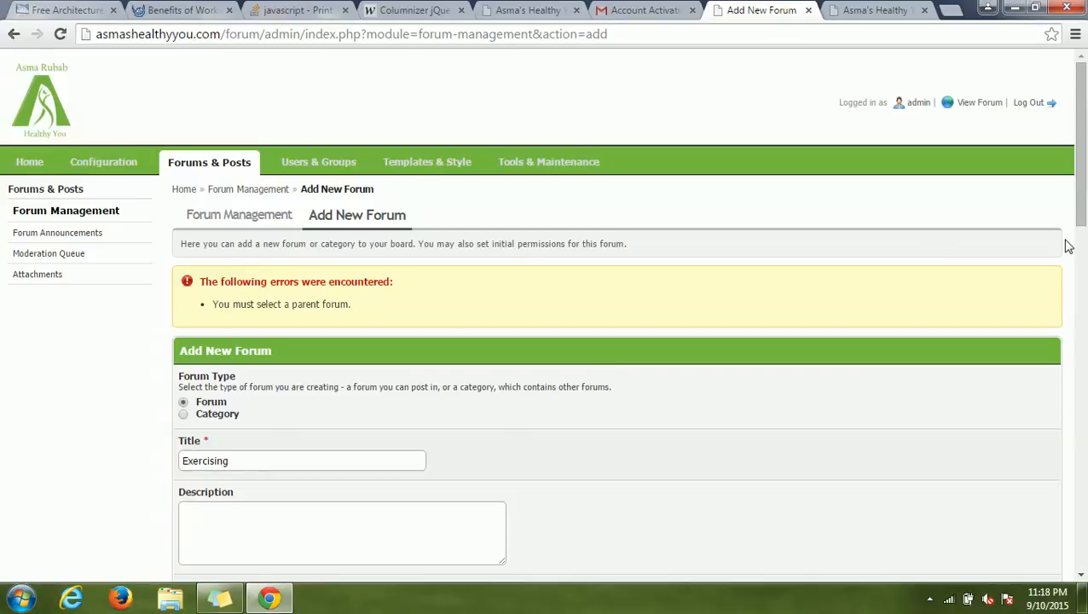
Step: Change the Exercising entry's forum type to Category, keep None as its parent forum, and save it
drag(1080, 210, 1084, 284)
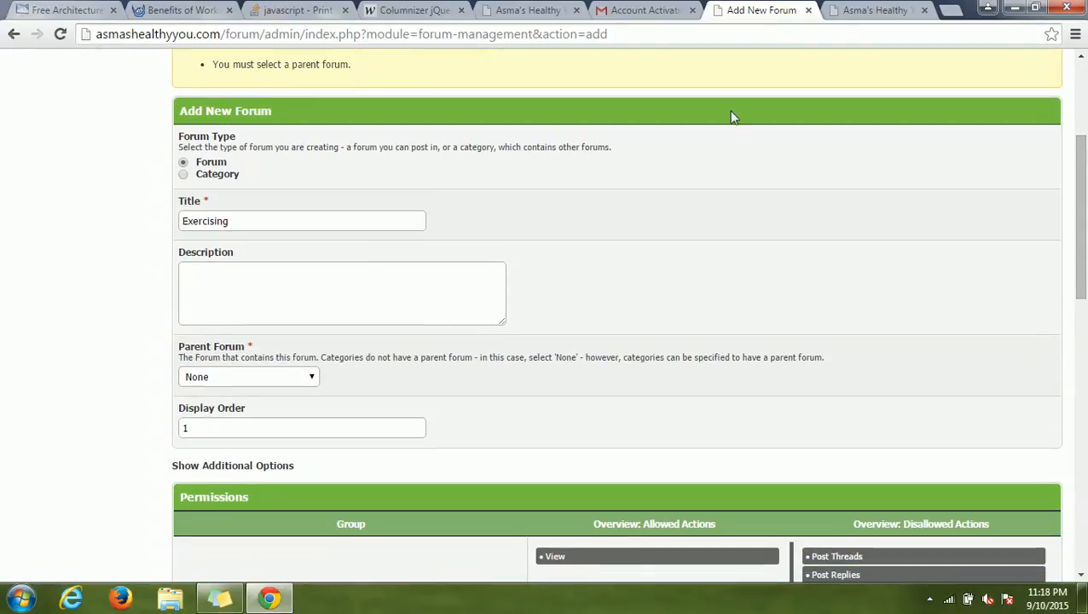
click(309, 383)
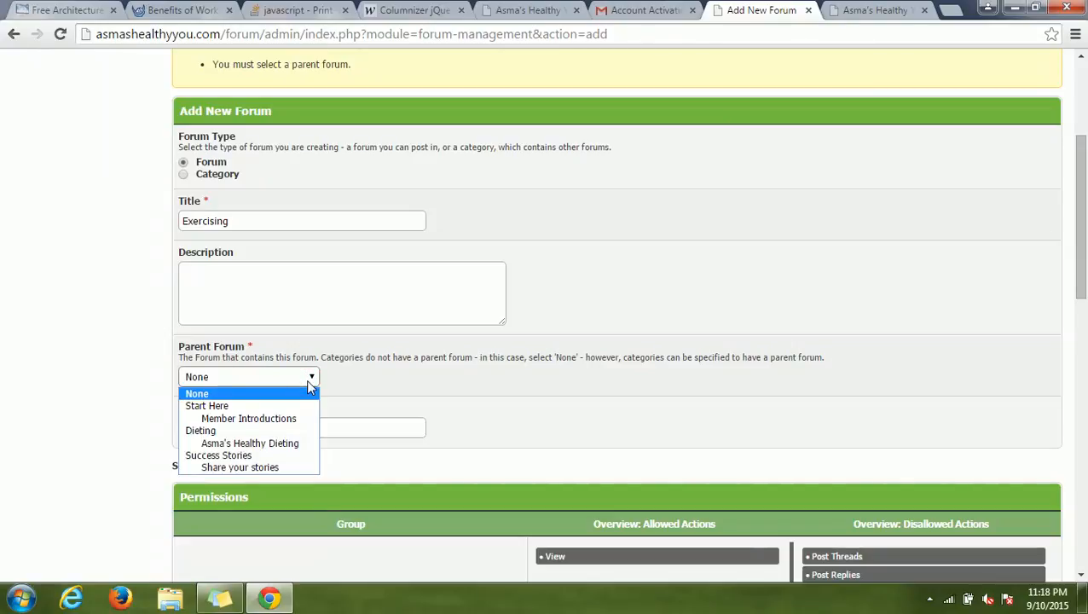
click(185, 175)
click(184, 175)
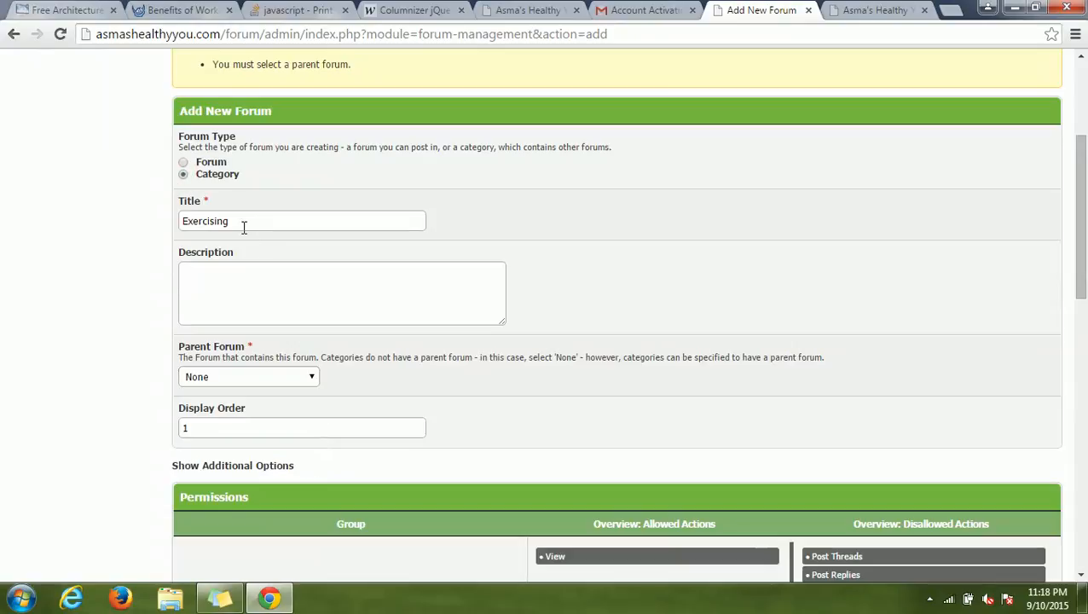
double_click(237, 222)
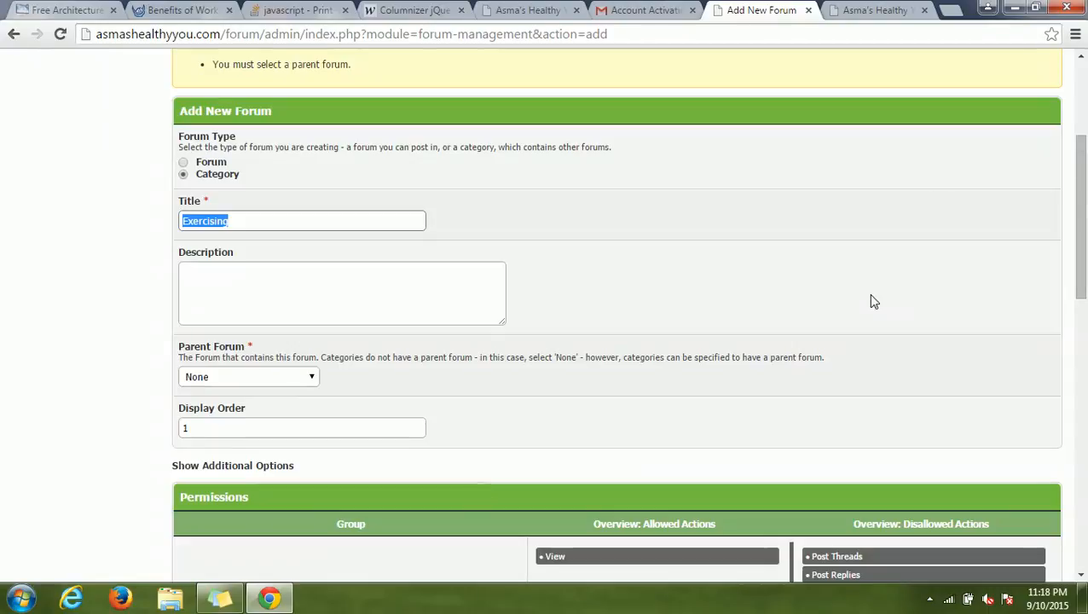
drag(1079, 178, 1082, 452)
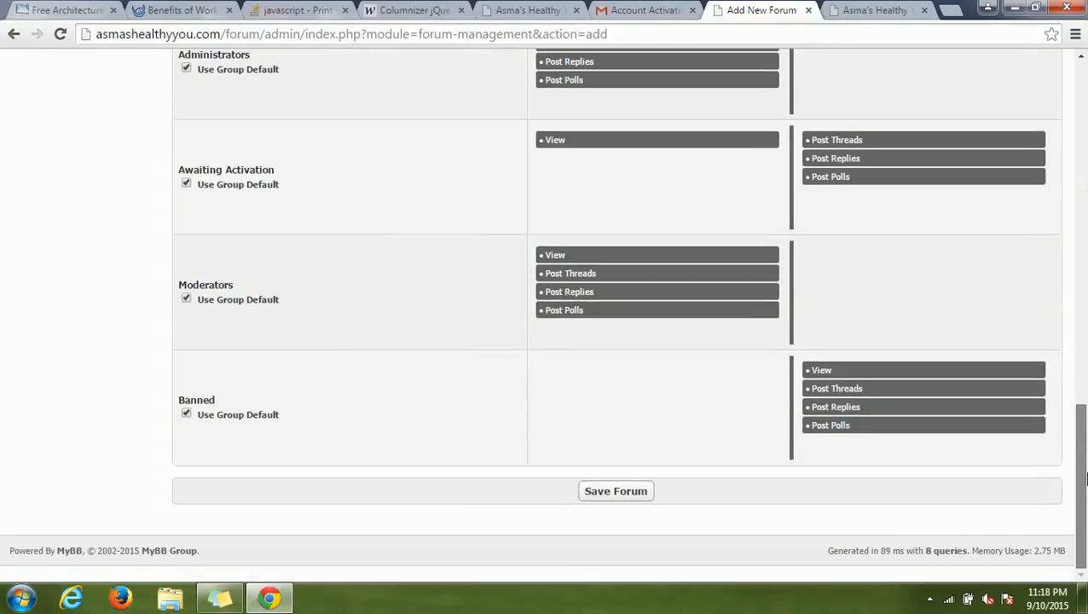
click(629, 500)
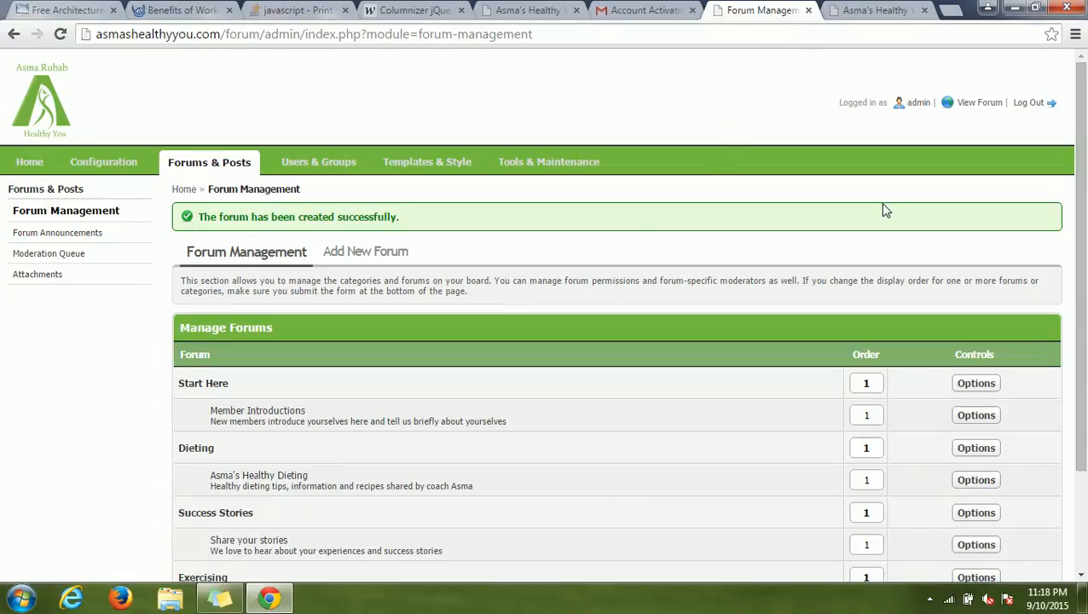
Step: Add a new forum titled Home Exercises with Exercising as its parent forum, and save it
drag(1083, 156, 1083, 211)
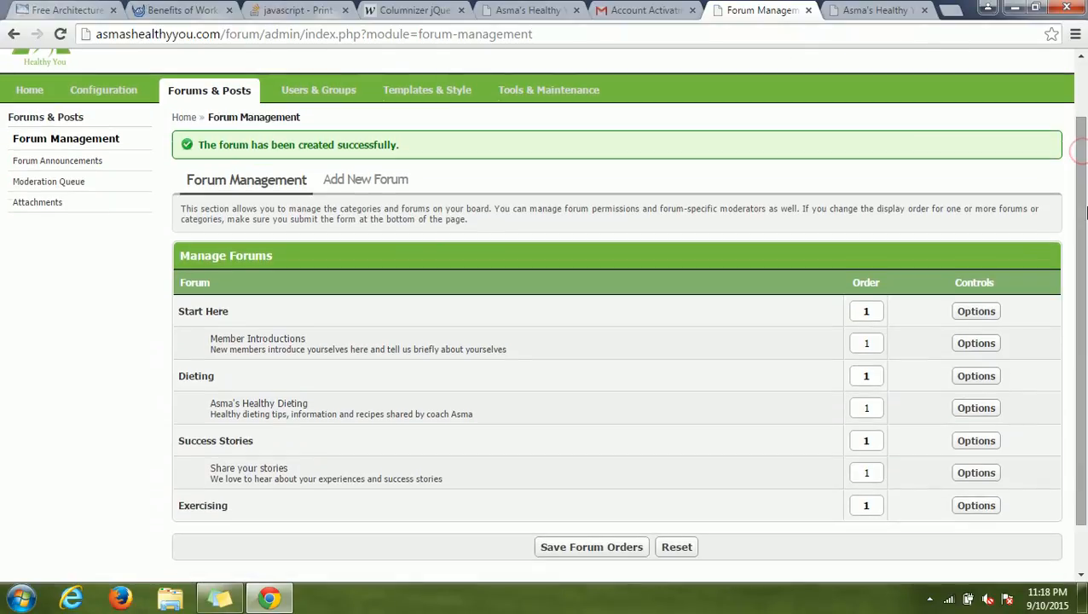
click(372, 182)
click(319, 388)
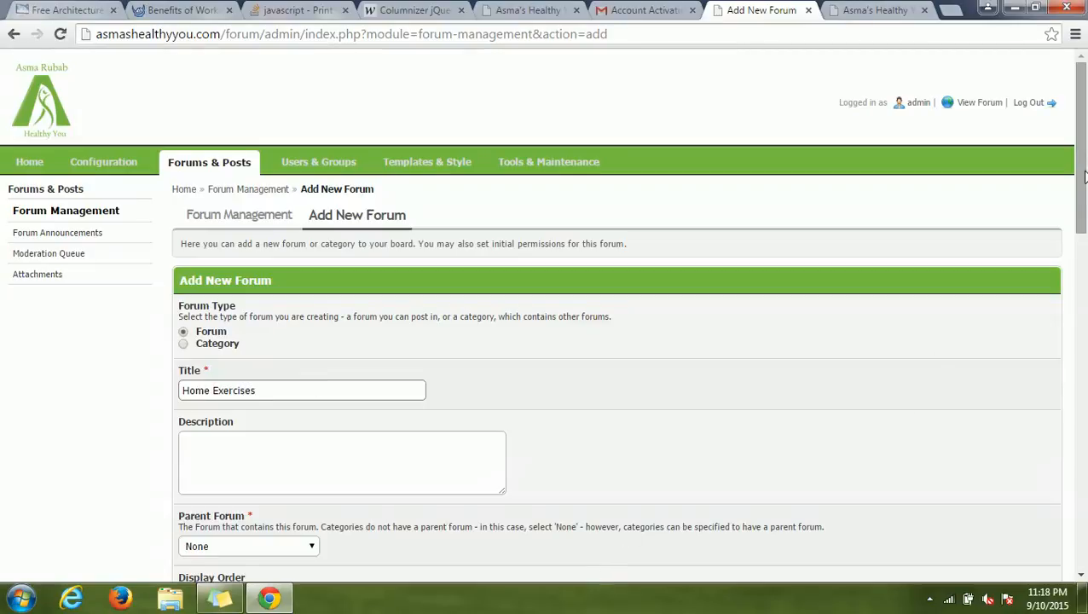
drag(1081, 177, 1084, 237)
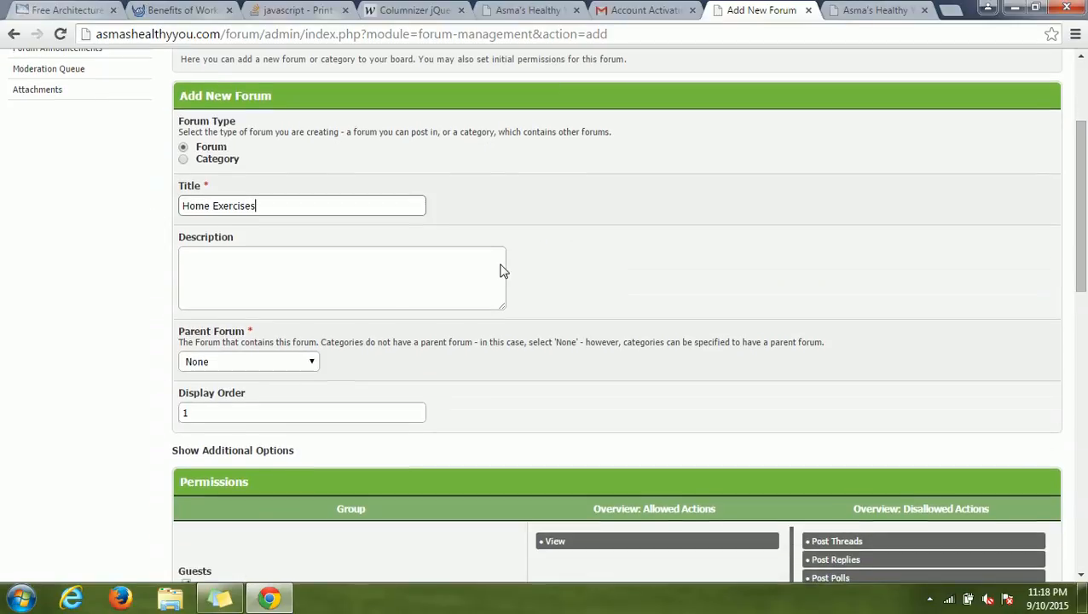
click(289, 362)
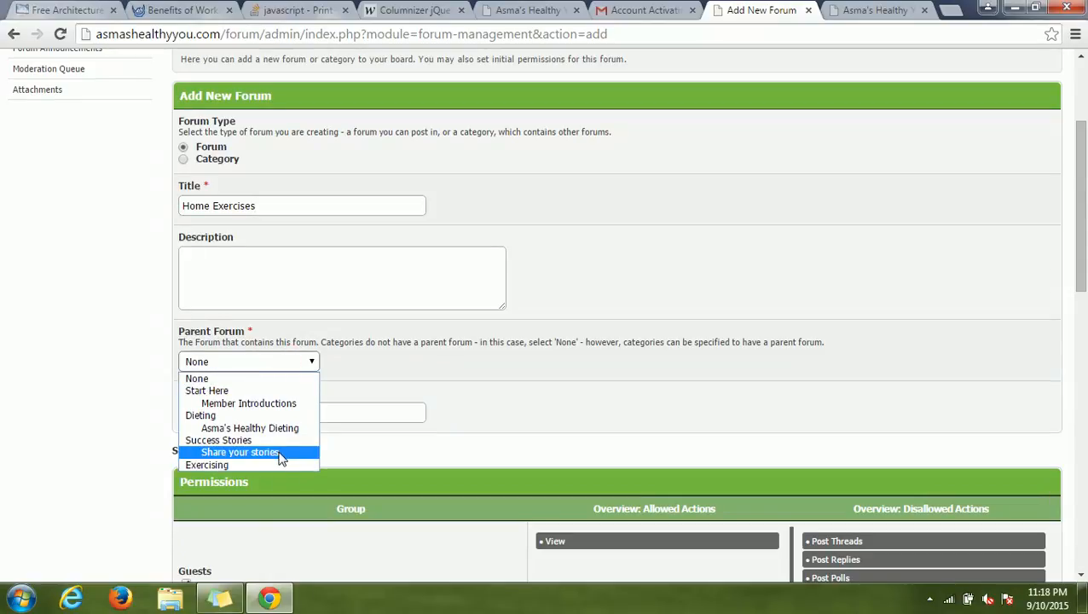
click(278, 465)
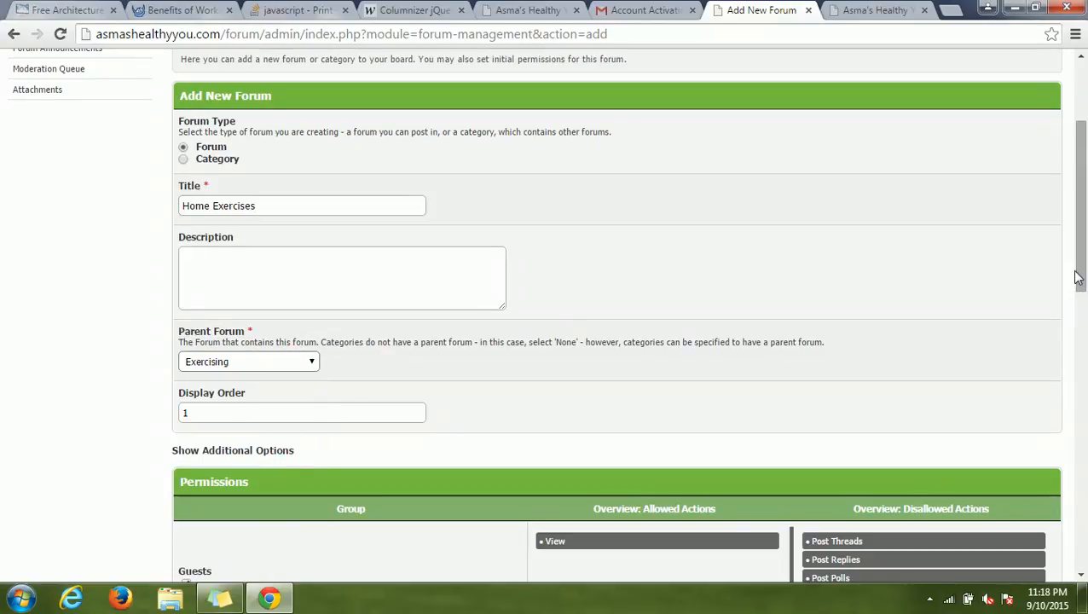
drag(1076, 277, 1083, 552)
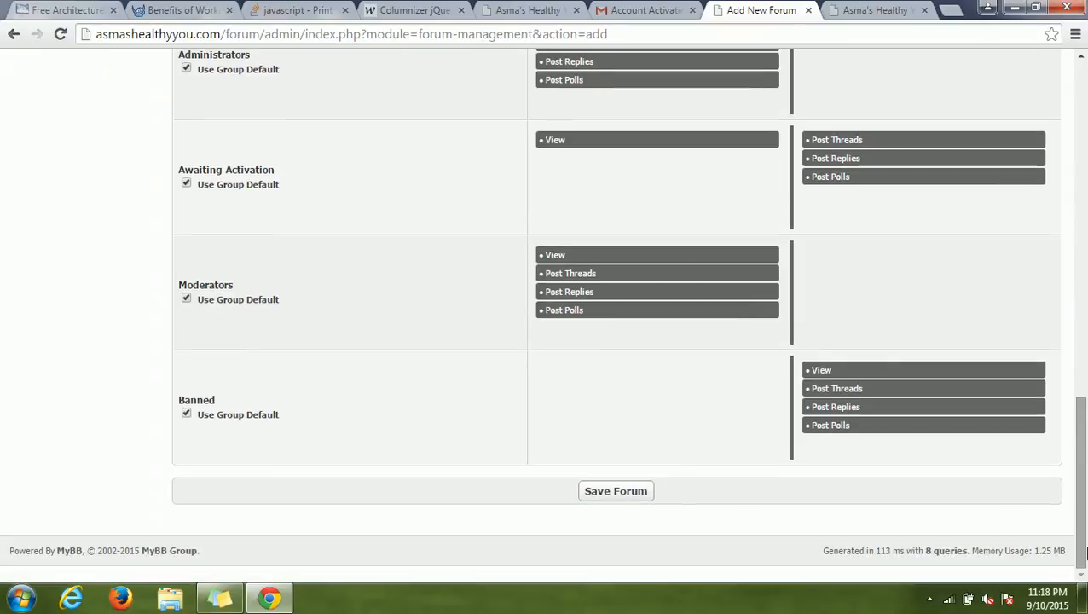
click(627, 493)
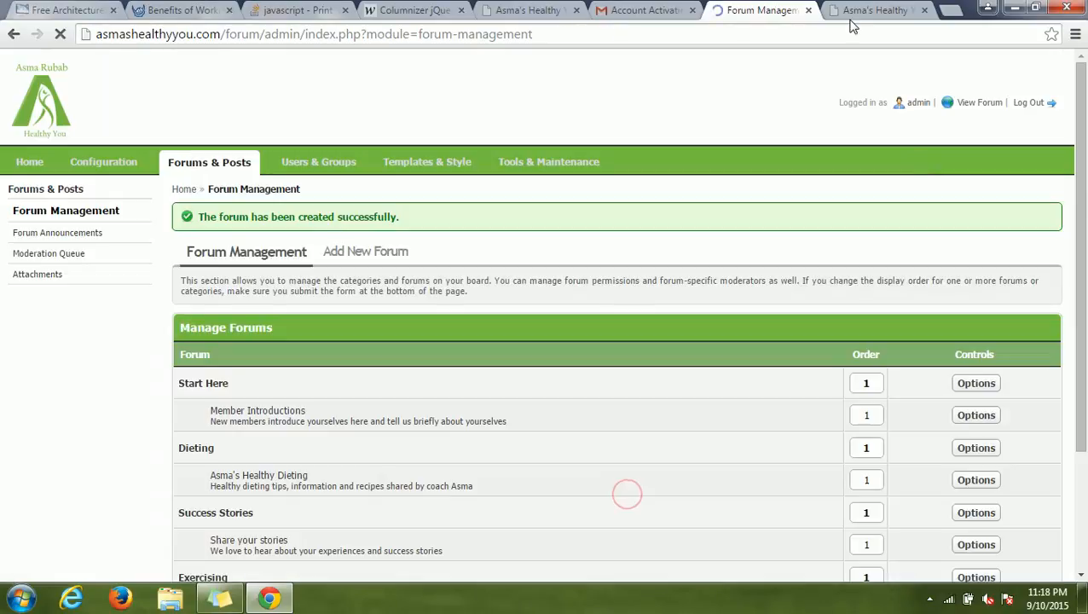
Step: Reload the public forum page in its browser tab and check the Exercising category and its Home Exercises forum
click(857, 11)
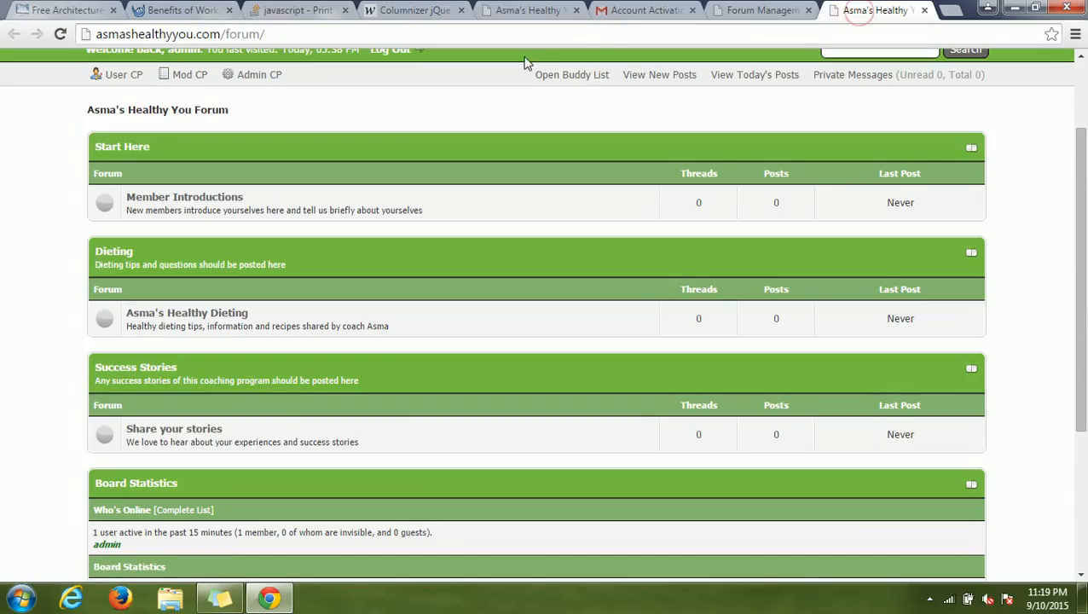
click(60, 34)
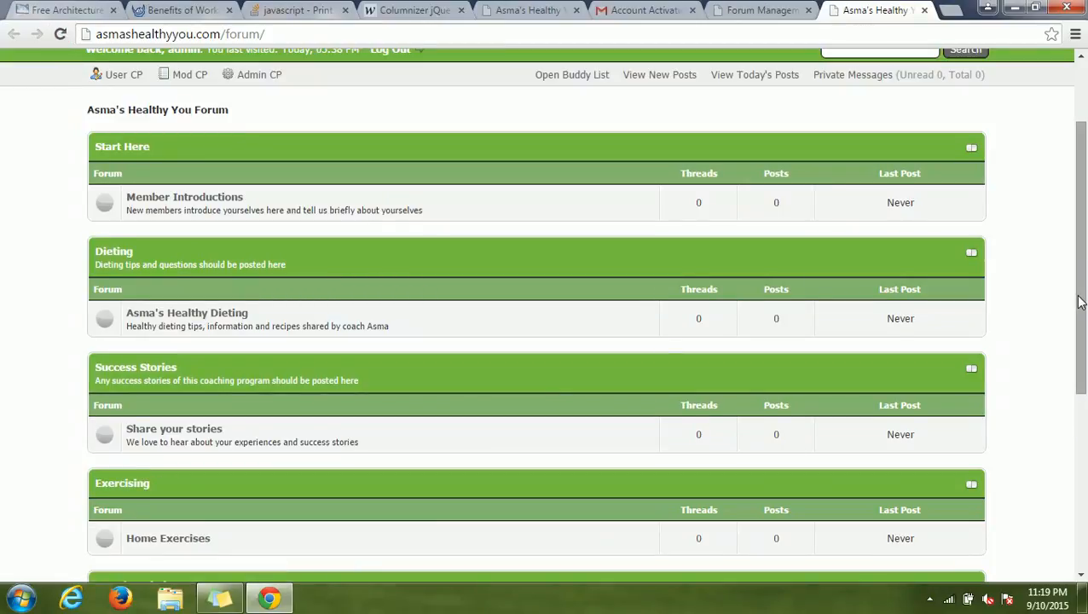
drag(1079, 302, 1079, 391)
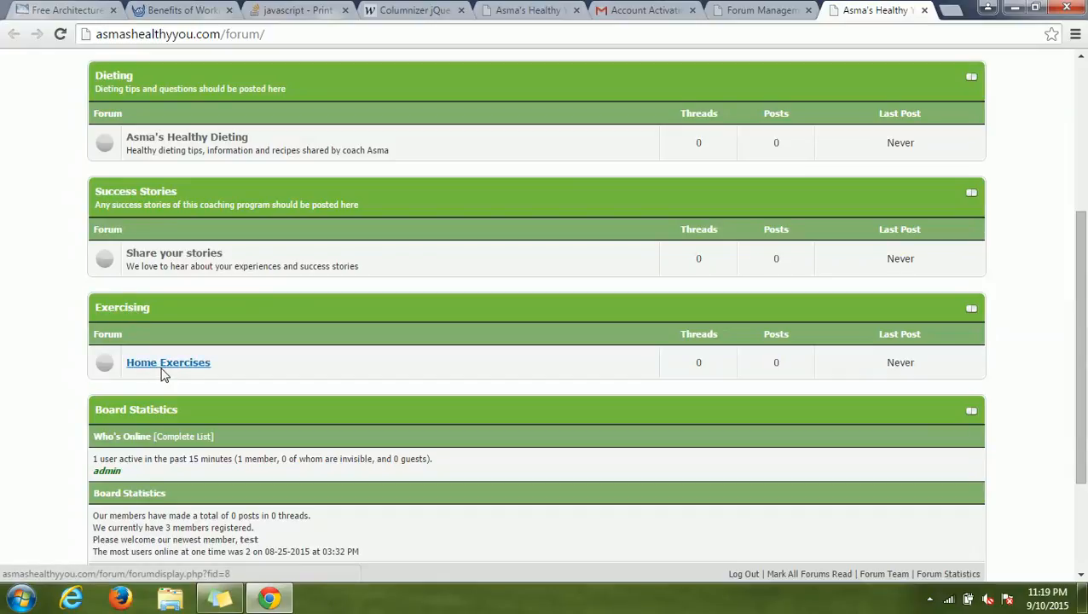
Step: Edit the Home Exercises forum in the admin panel, set its description to "Here we discuss what exercises can be performed at home", and save
click(771, 11)
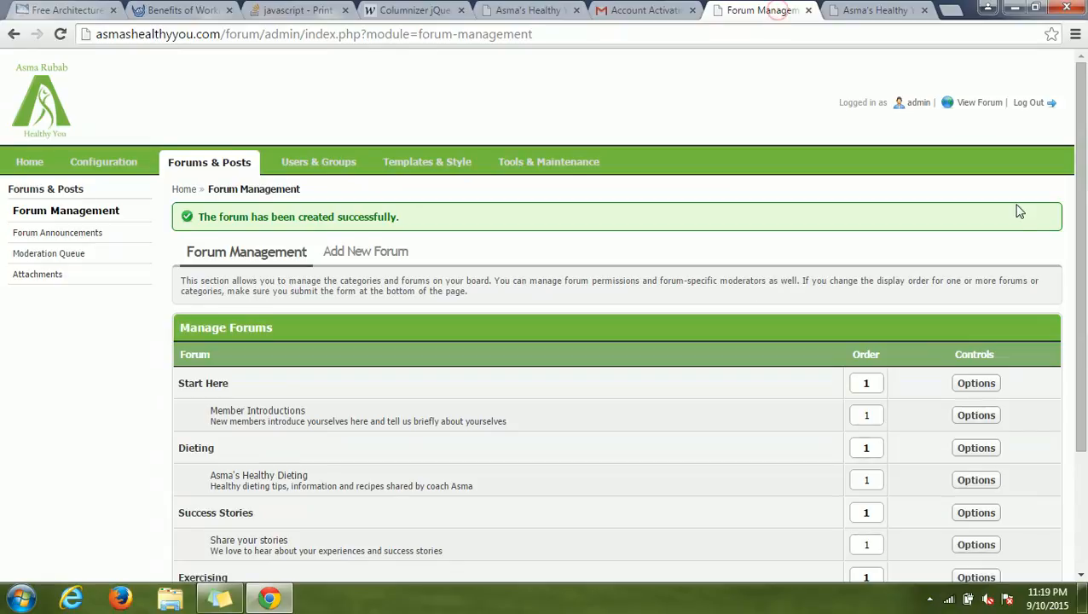
drag(1080, 154, 1079, 272)
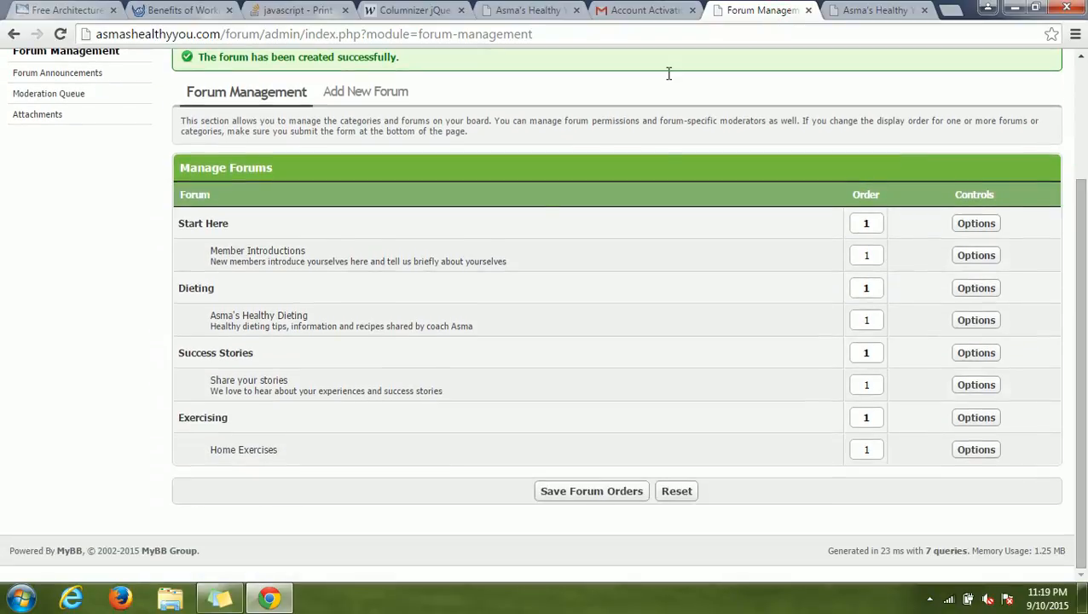
click(990, 452)
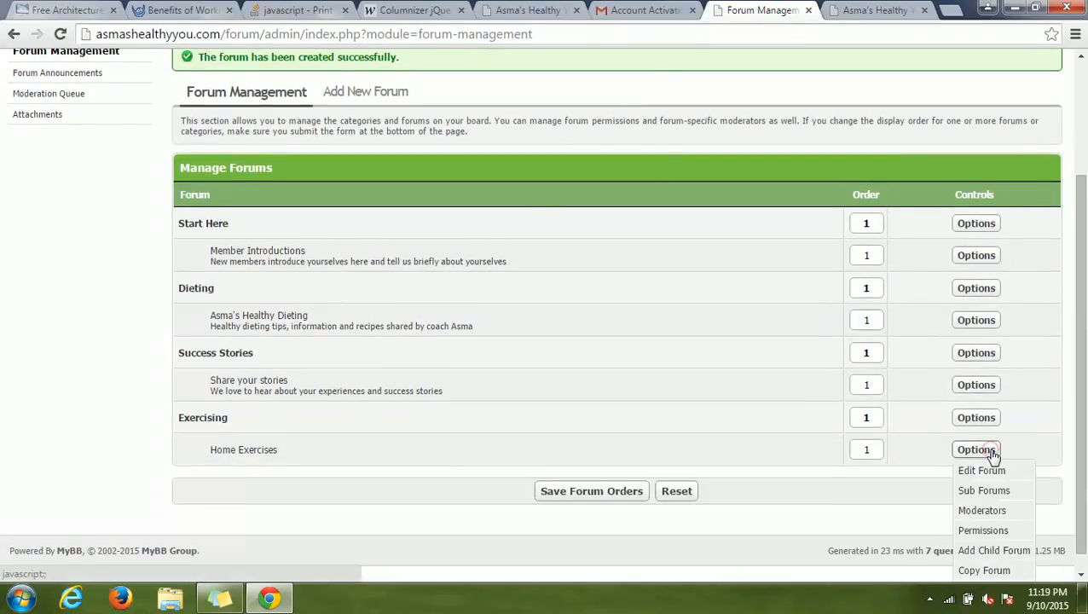
click(991, 474)
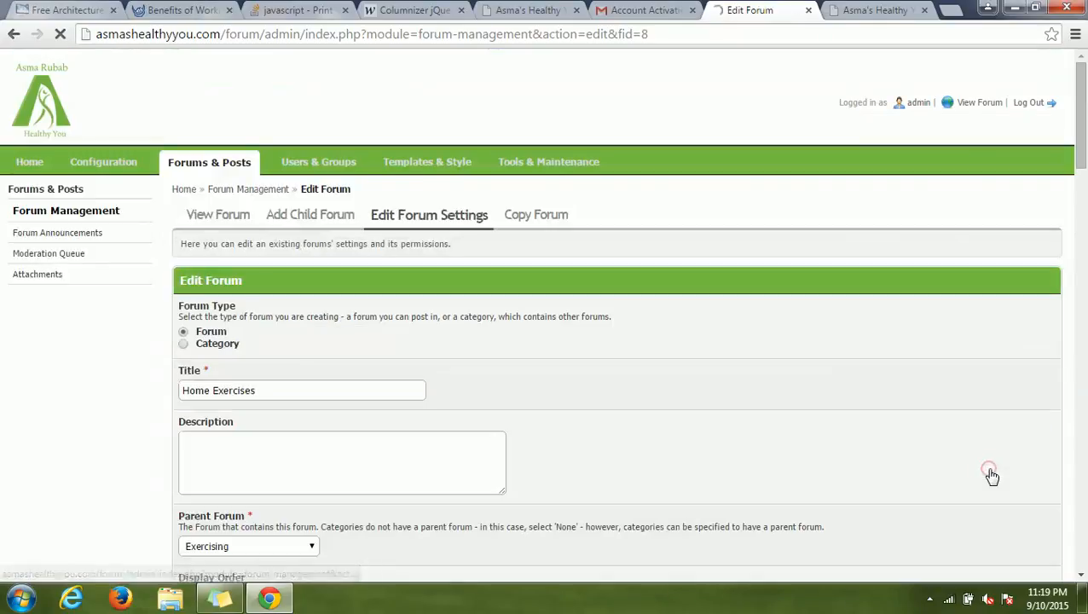
click(368, 469)
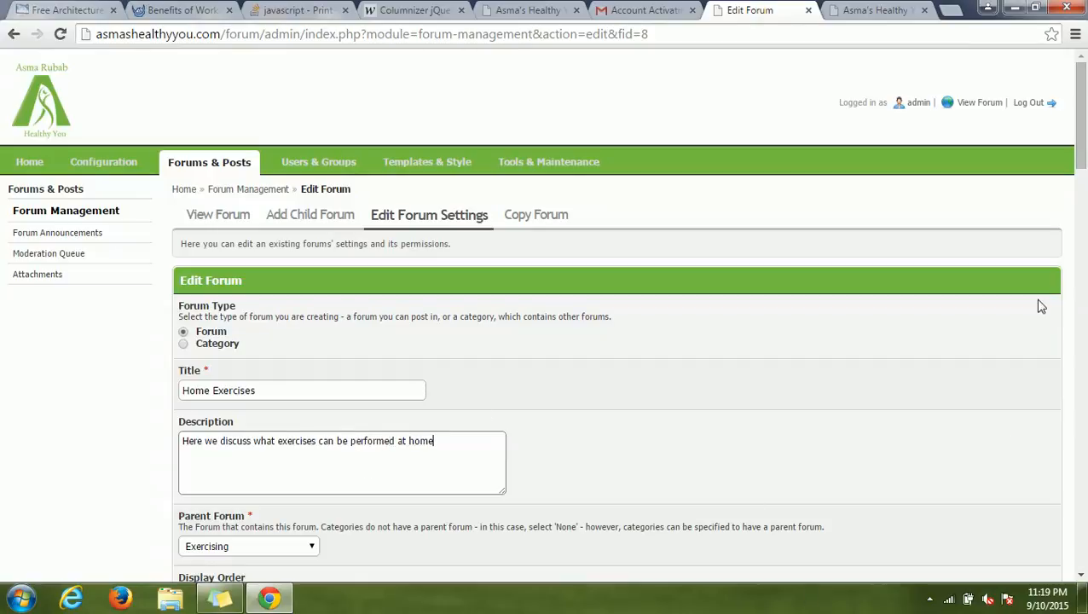
drag(1080, 166, 920, 476)
drag(1086, 544, 1078, 490)
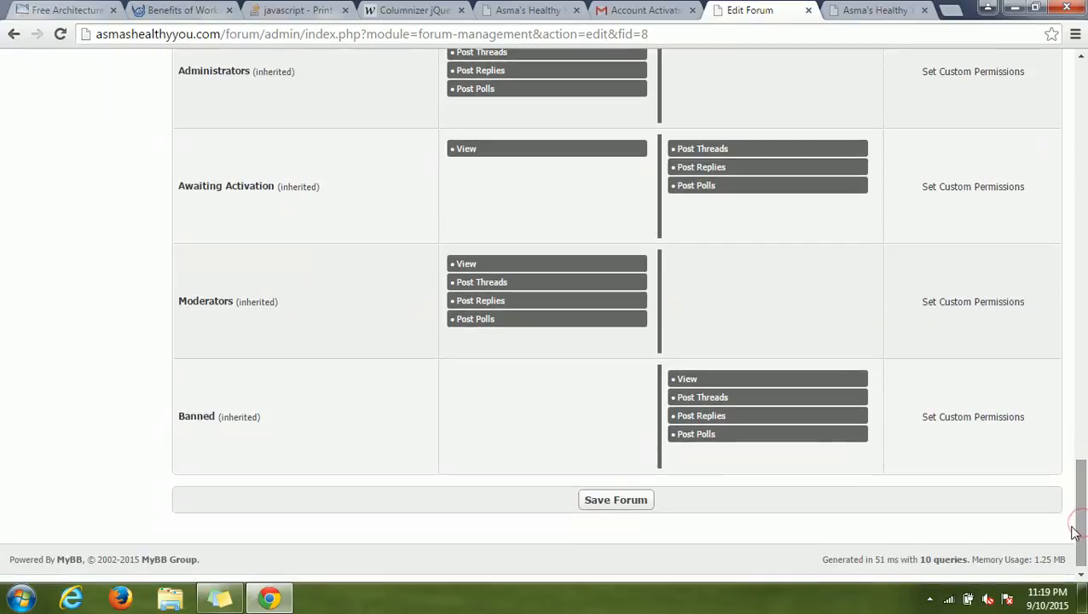
click(631, 504)
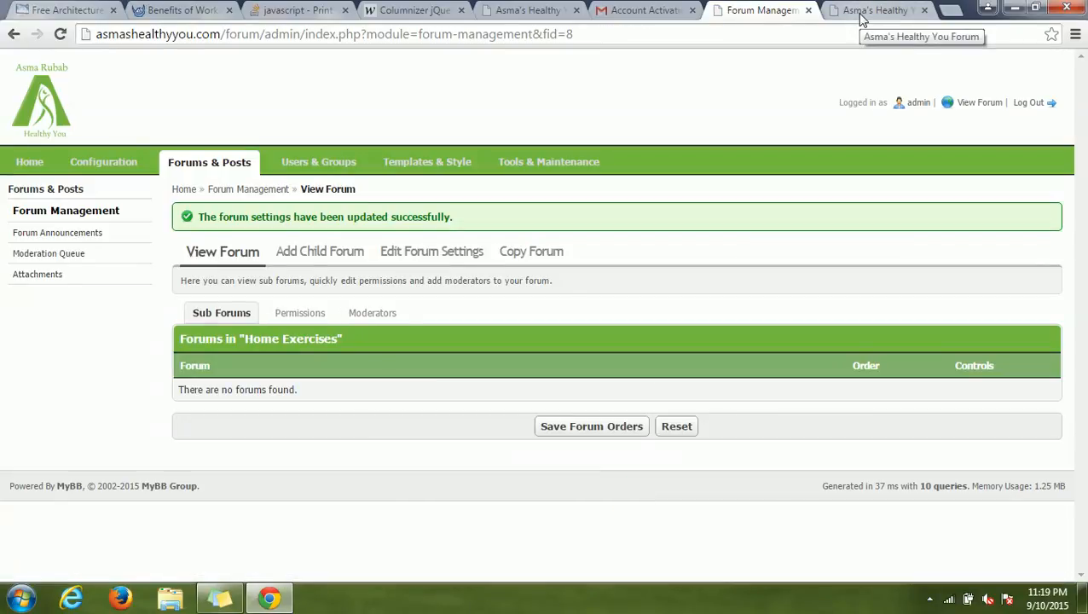
Step: Reload the public forum page and check the Home Exercises entry's title and description
click(861, 10)
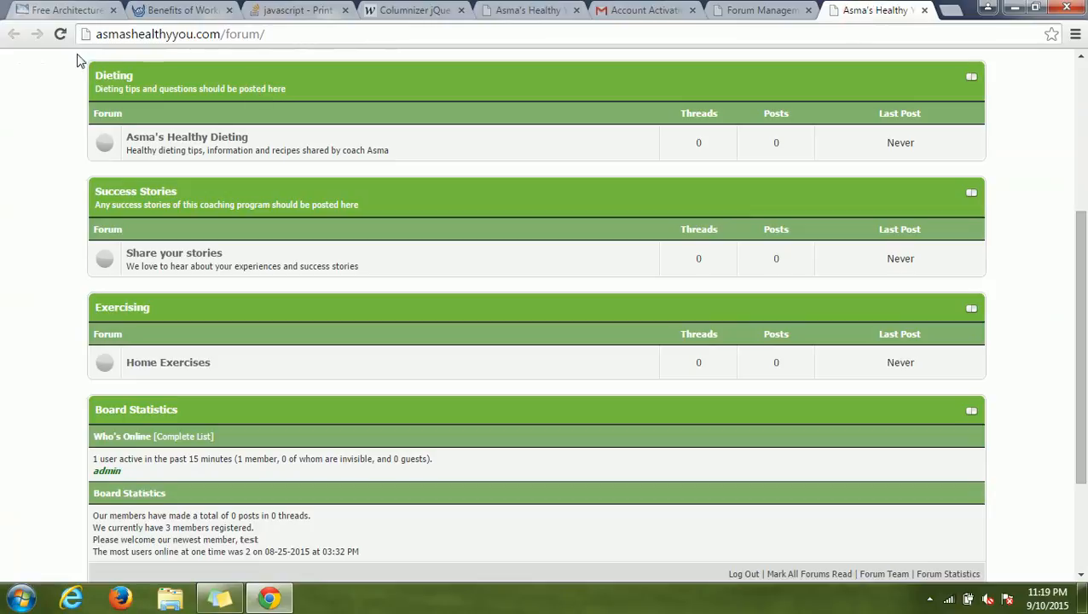
click(59, 34)
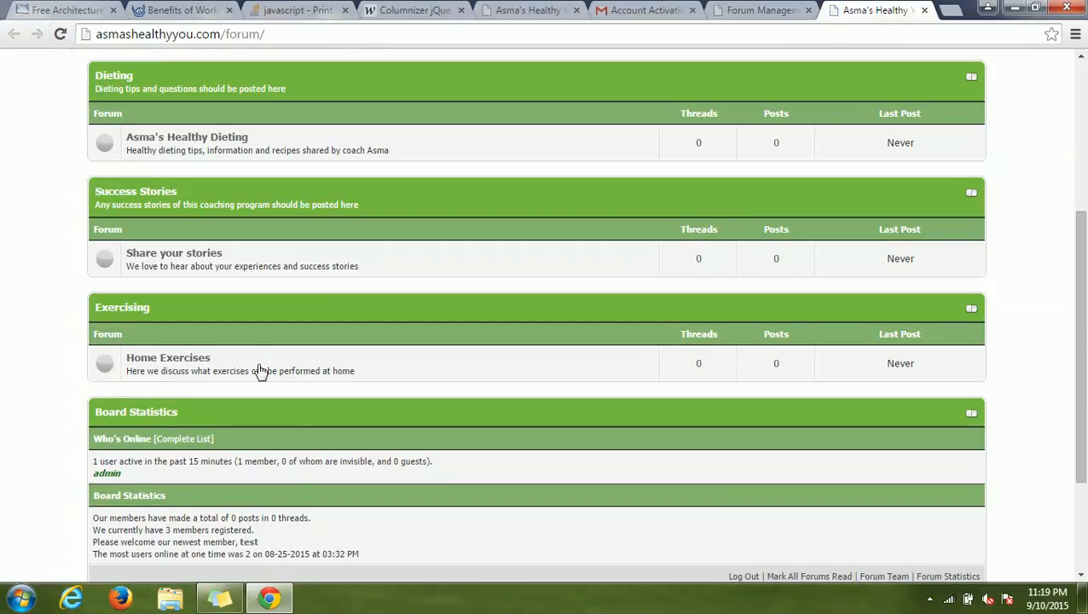
drag(359, 371, 126, 363)
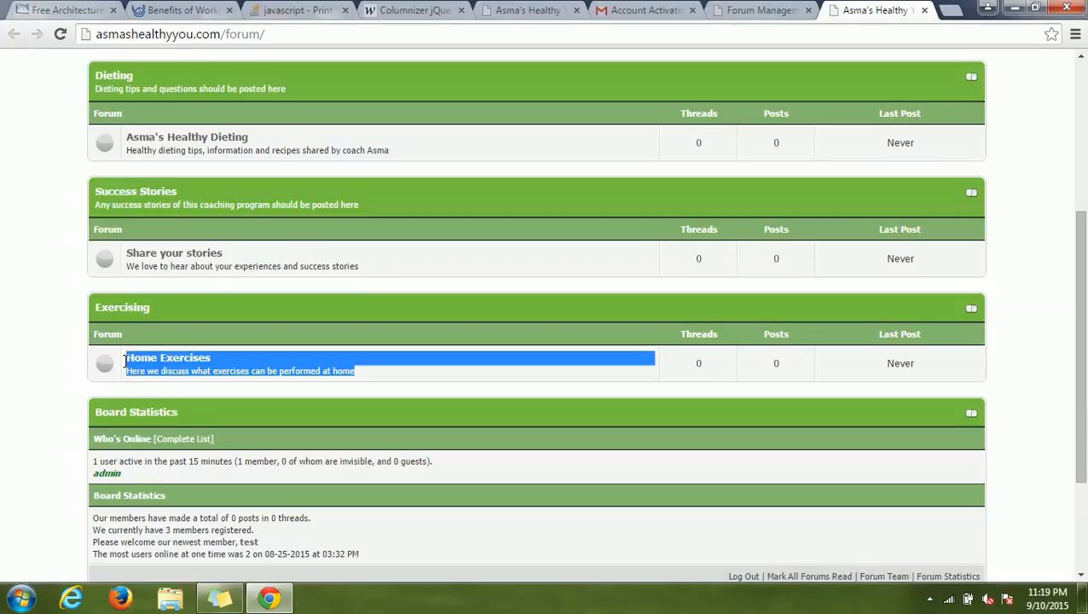
Step: In the admin panel's forum management, start a new forum titled Aerobic Exercises with the description "Discussions about aerobic exercises"
click(758, 11)
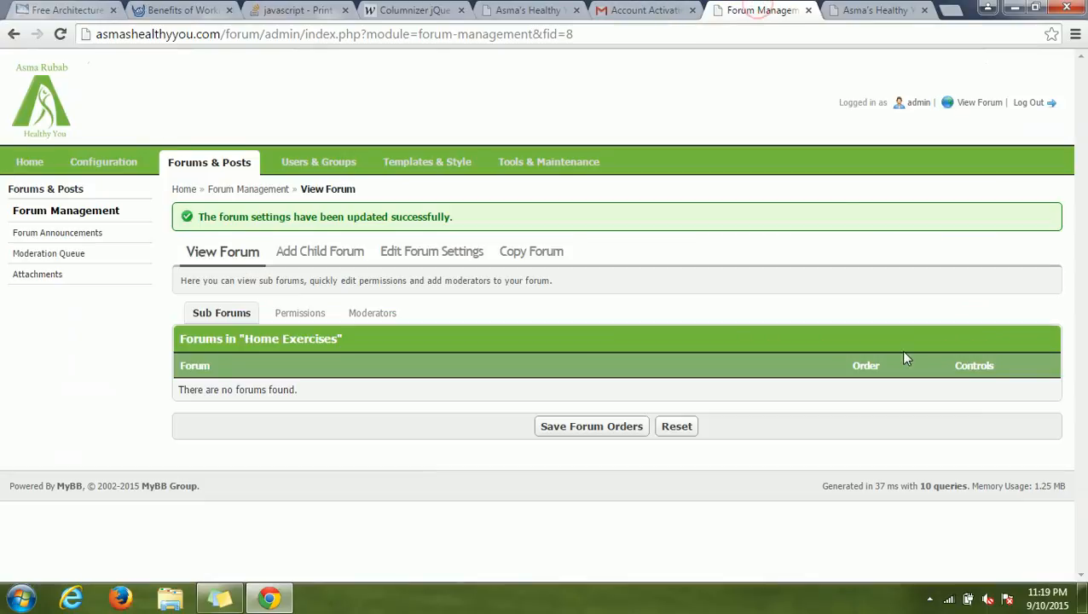
click(253, 191)
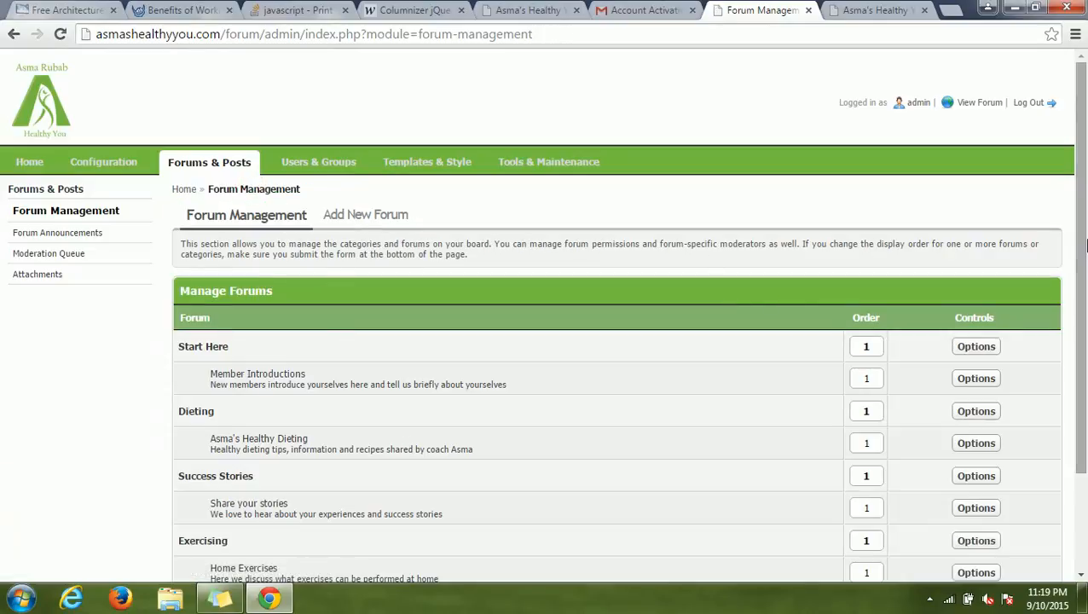
drag(1086, 246, 1086, 343)
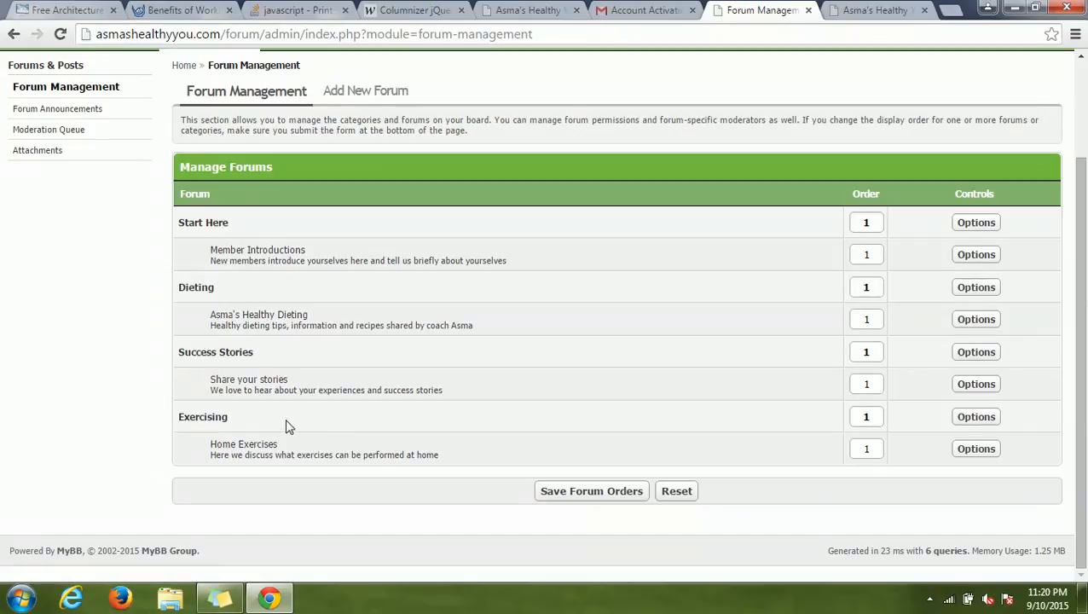
click(364, 92)
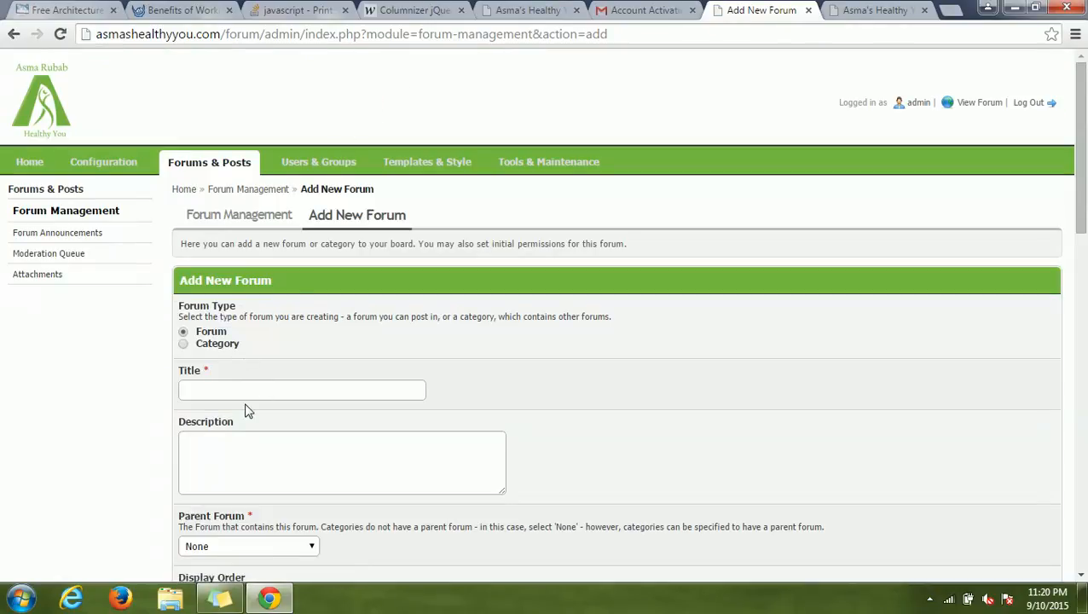
click(252, 390)
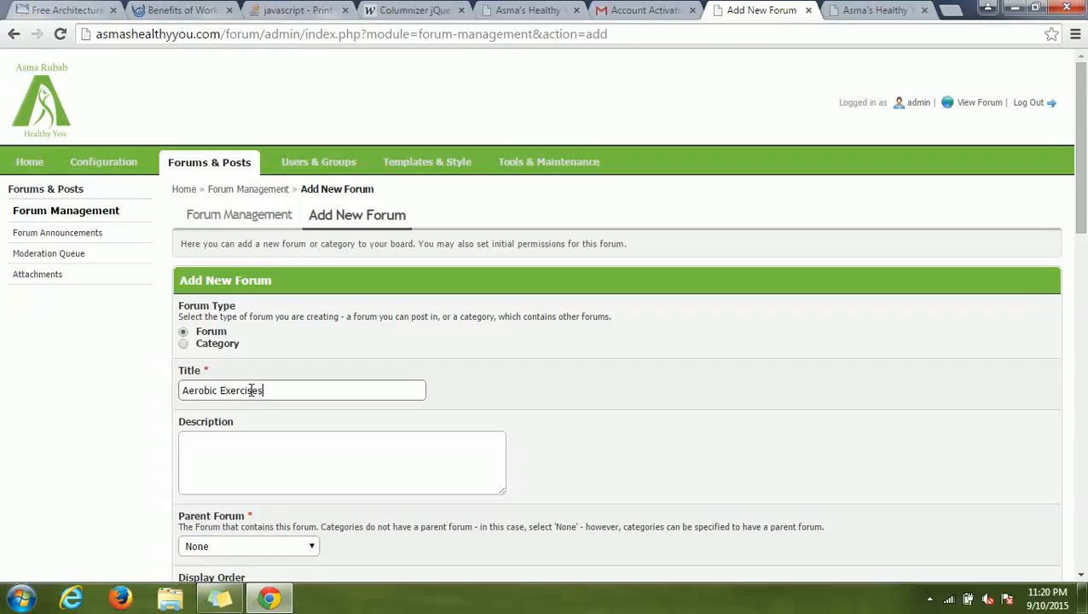
click(261, 462)
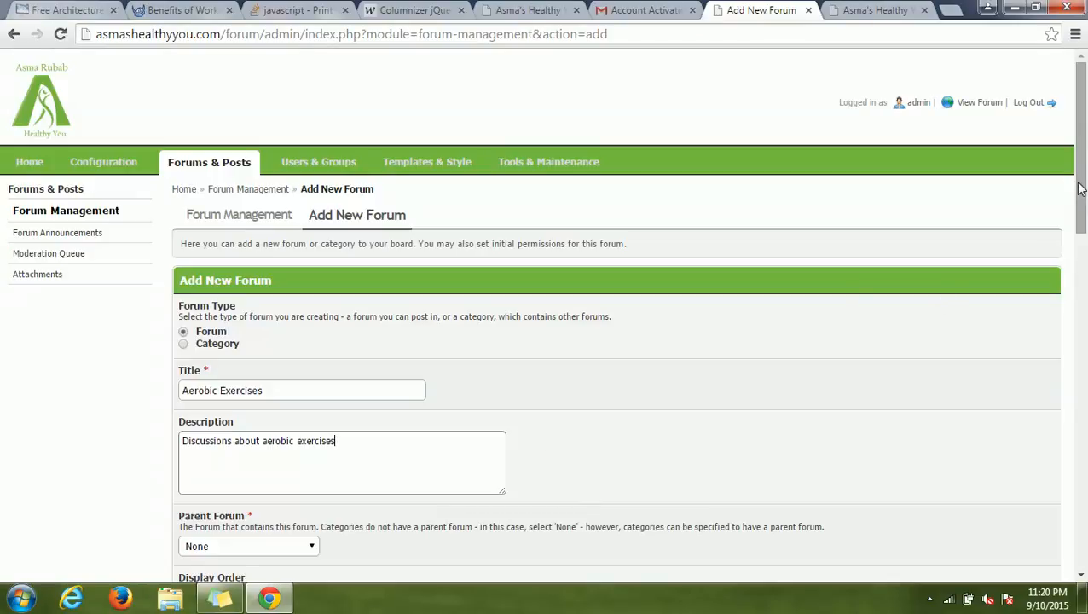
Step: Assign Exercising as the new forum's parent forum and save the forum
drag(1079, 186, 1070, 249)
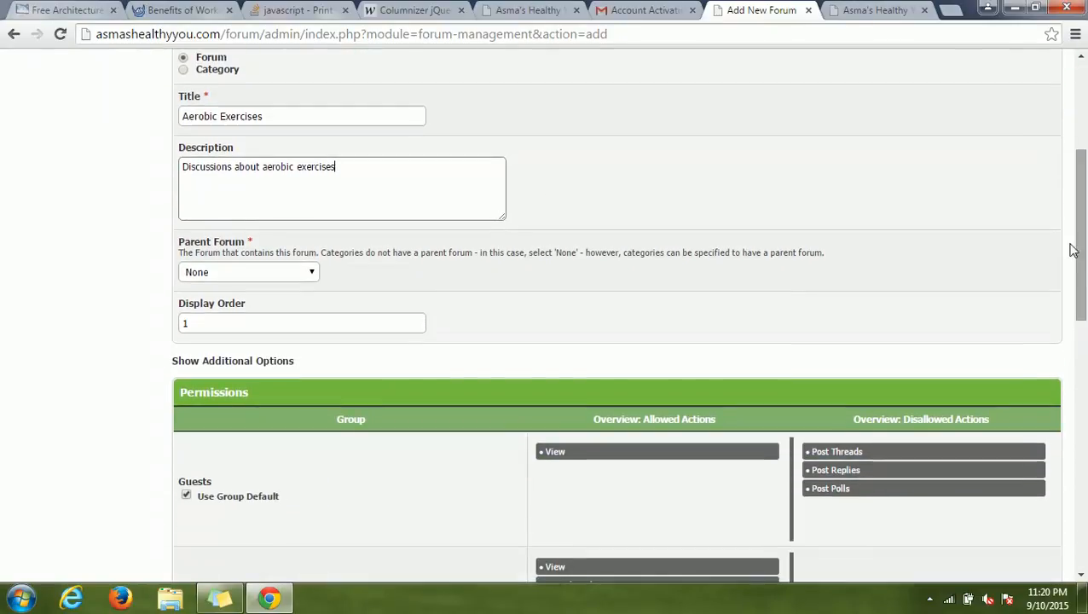
click(309, 272)
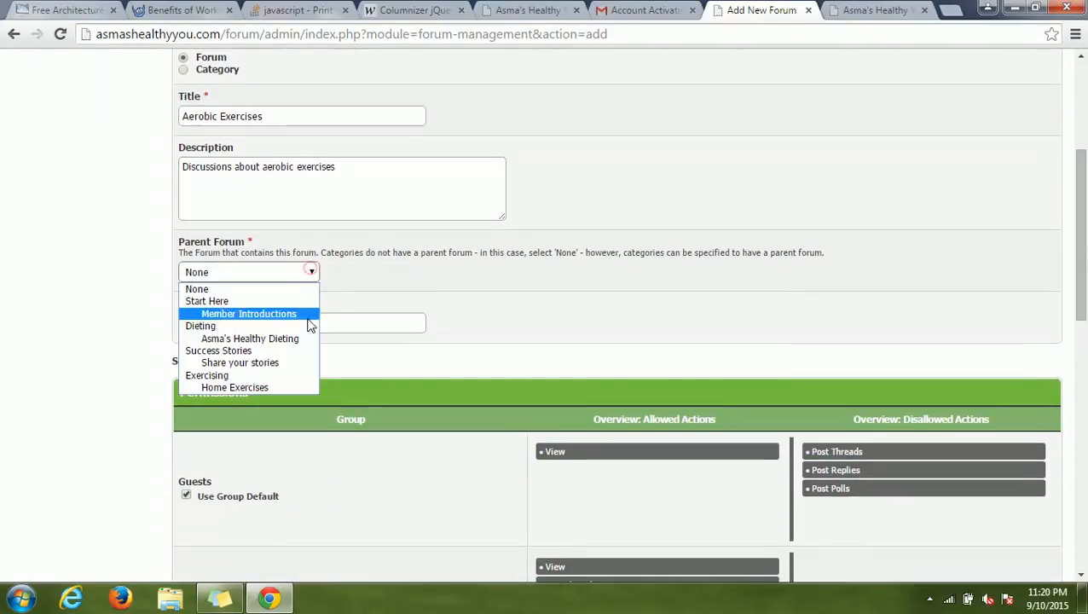
click(303, 375)
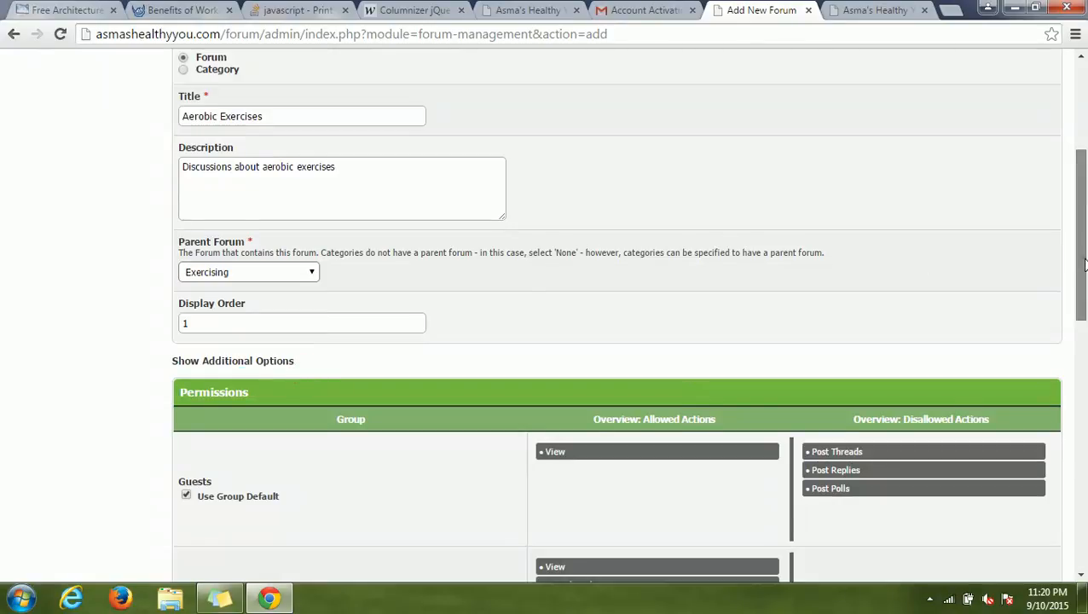
drag(1077, 261, 1079, 516)
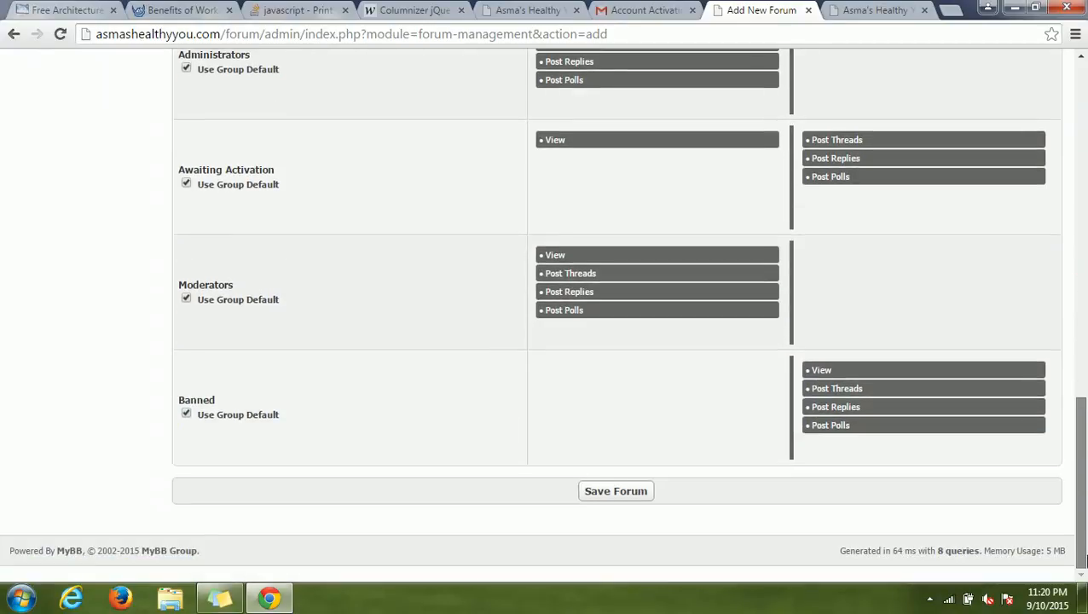
click(618, 498)
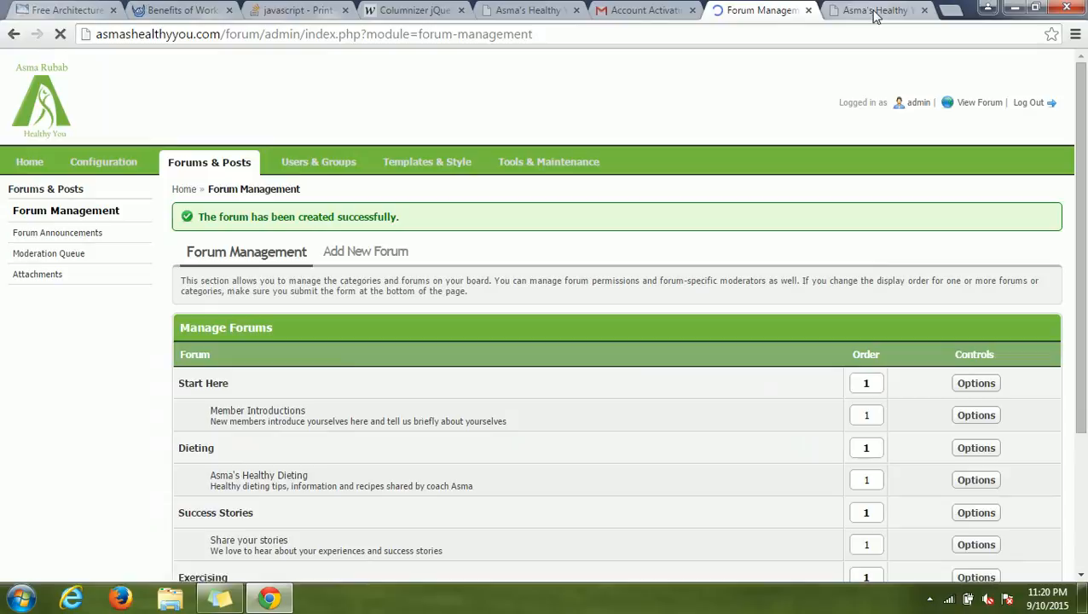
Step: Reload the public forum page in its browser tab and open the Aerobic Exercises forum under Exercising
click(874, 10)
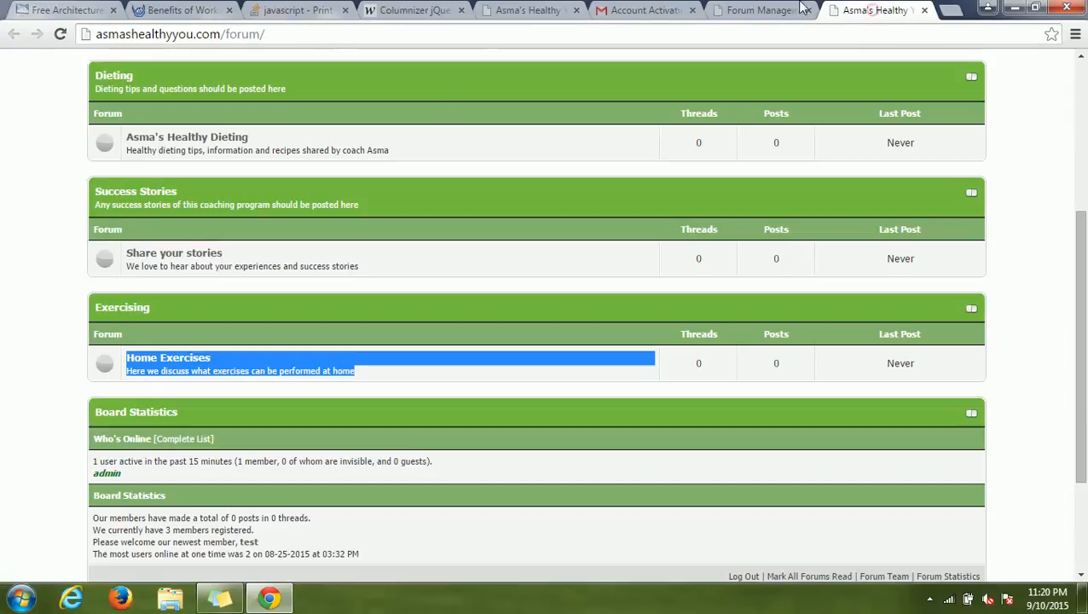
click(60, 34)
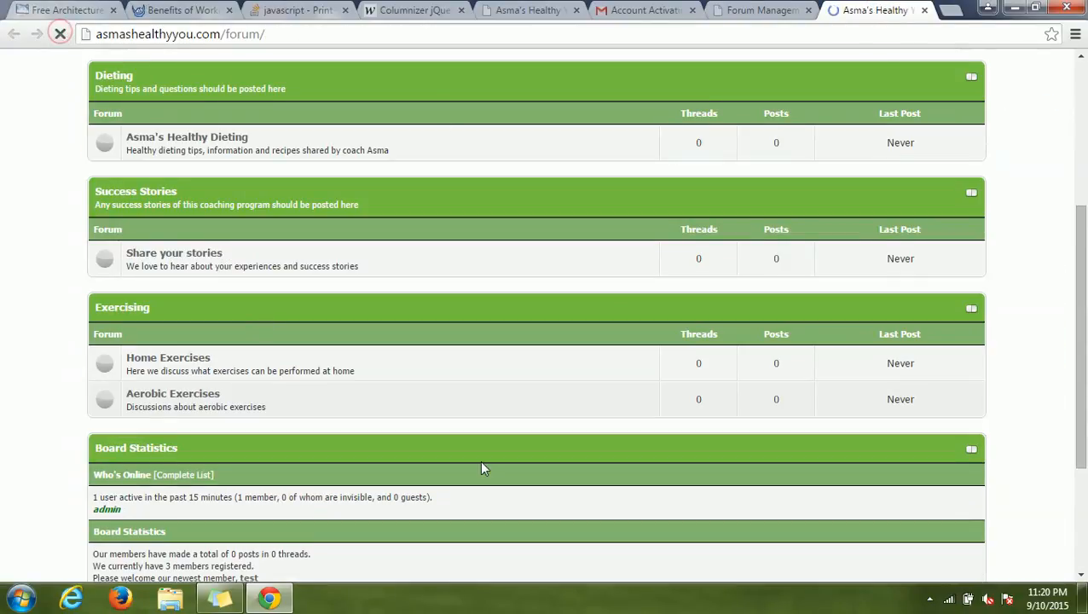
click(197, 398)
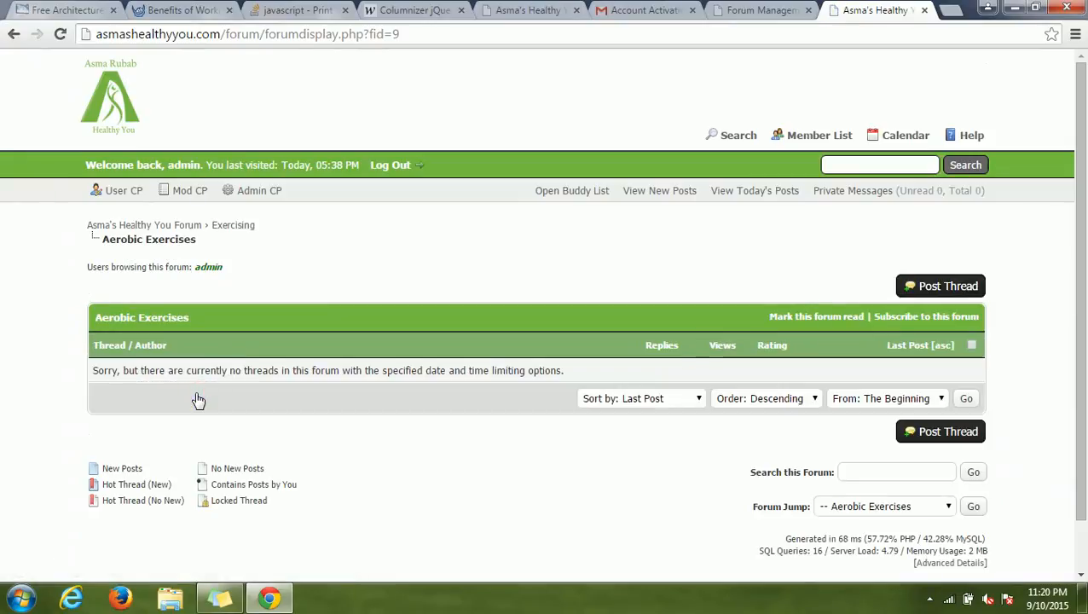
Step: Start a new thread with the subject "This is a test thread." and the message "I am testing things out."
click(948, 286)
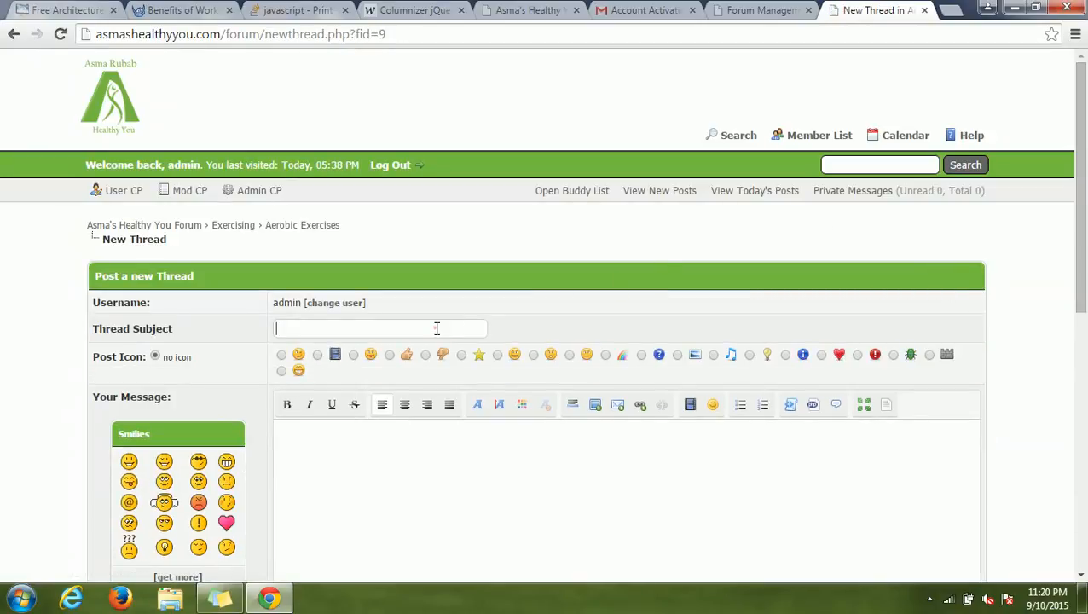
text(This is a test thread)
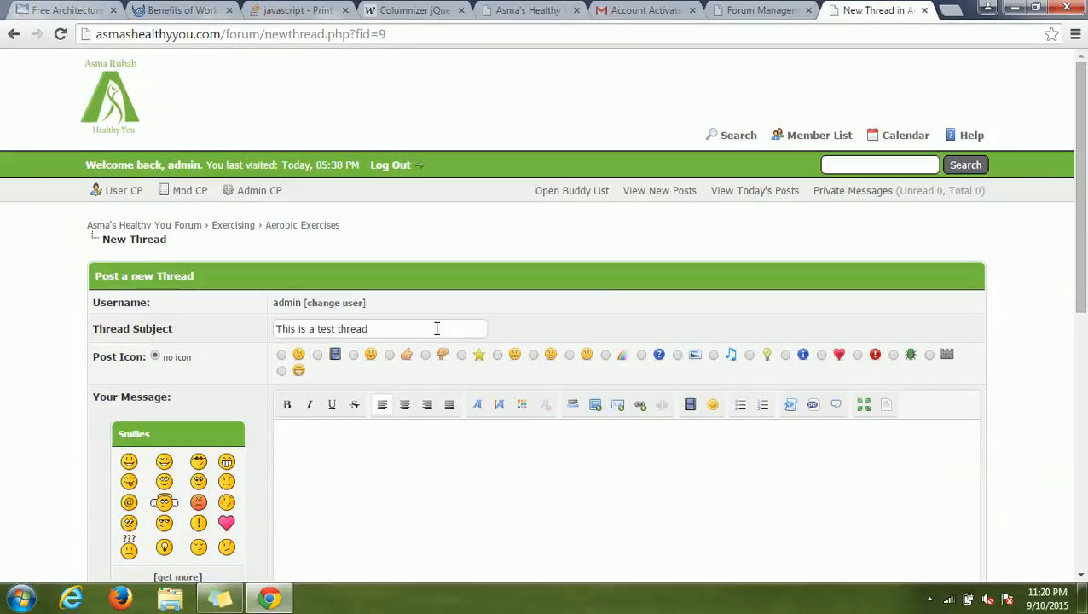
text(I am tst)
text(thigns)
key(BackSpace)
key(BackSpace)
key(BackSpace)
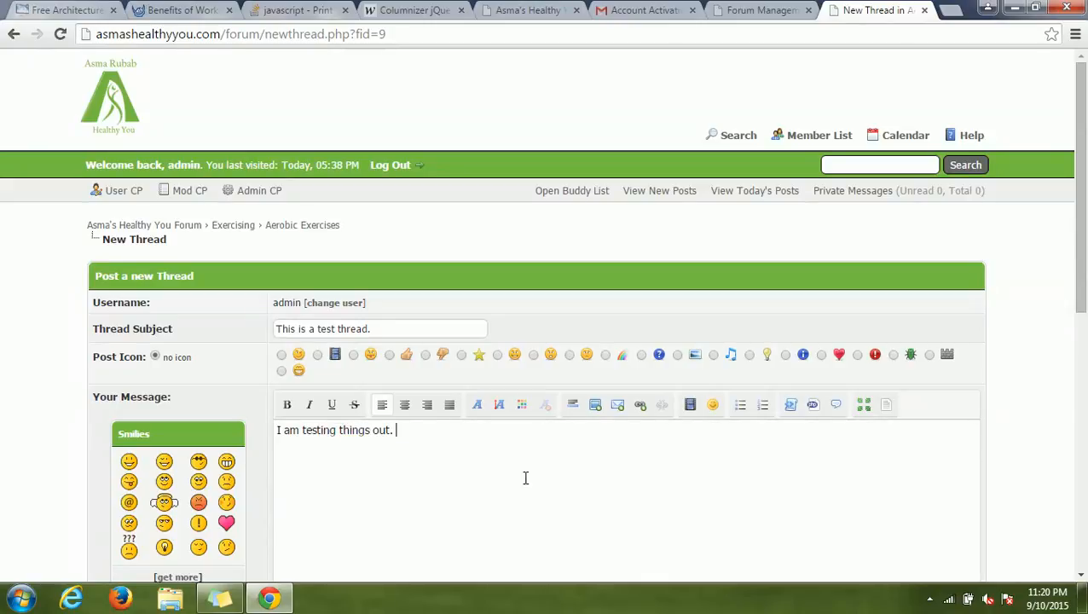
Step: Examine the message editor's image insertion fields and close them without inserting an image
scroll(1086, 228, down, 3)
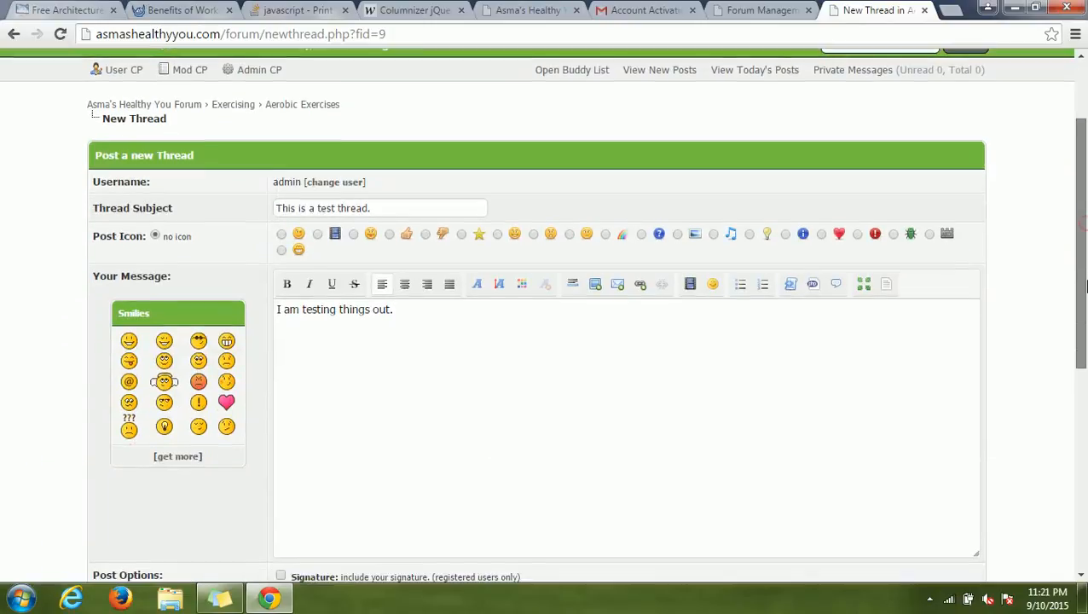
click(594, 260)
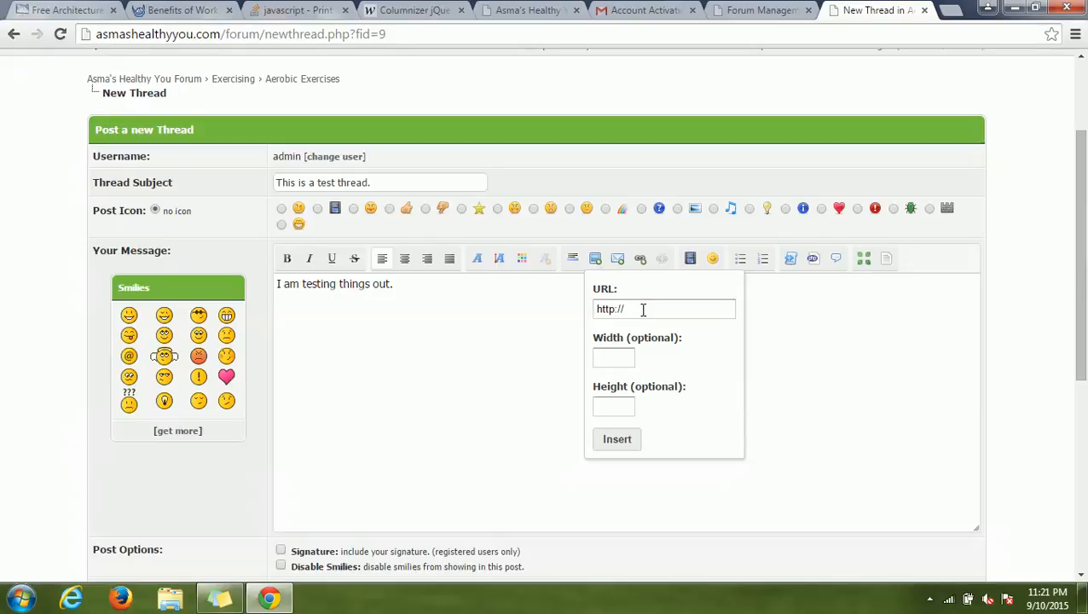
drag(643, 309, 599, 312)
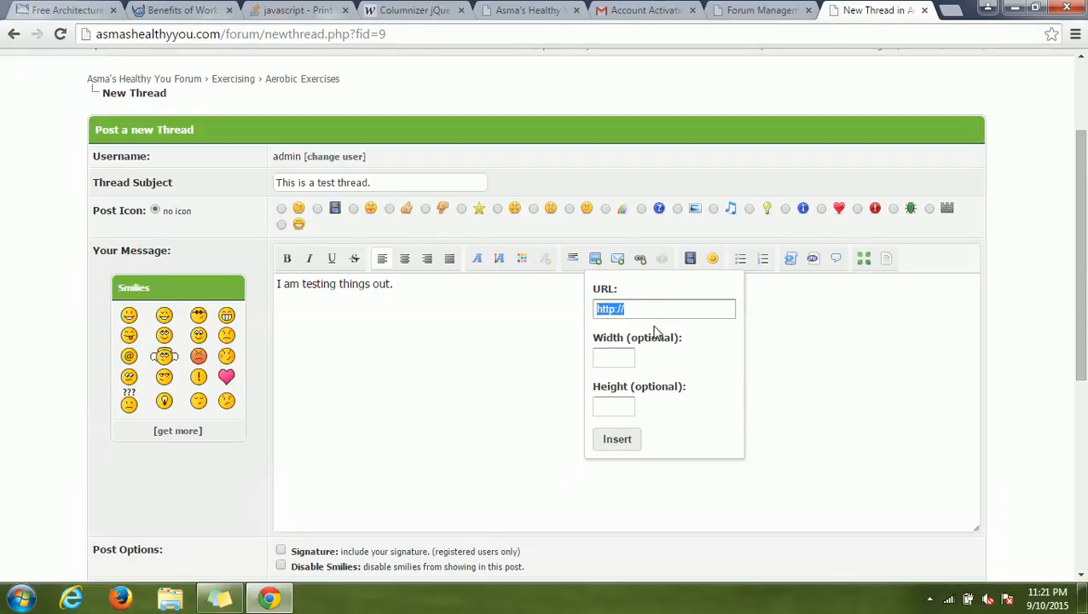
click(512, 403)
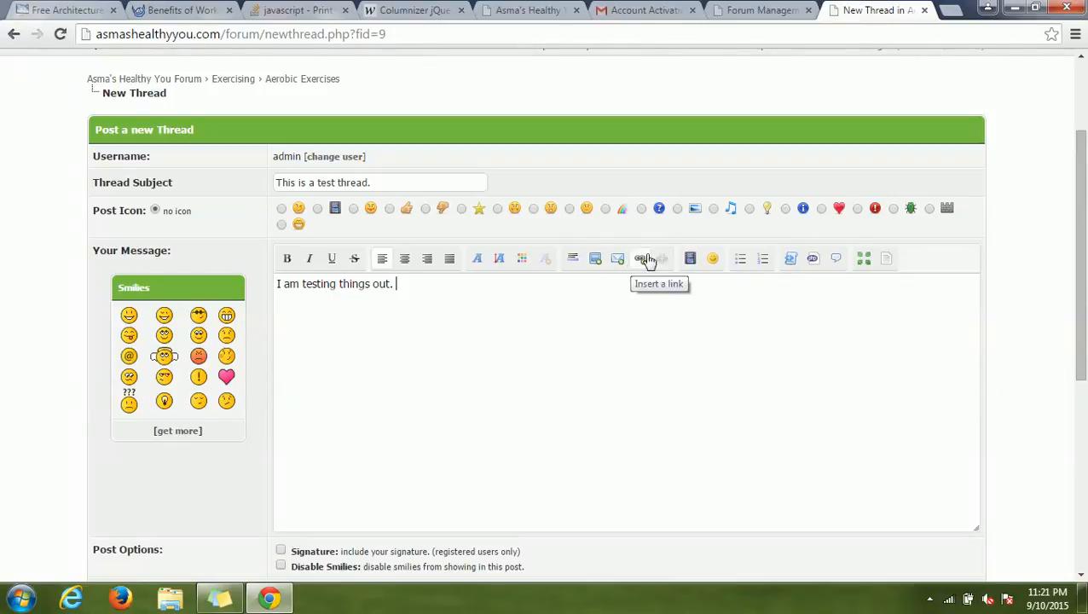
Step: Examine the message editor's video insertion options with Youtube as the video type, and close them without inserting a video
click(691, 260)
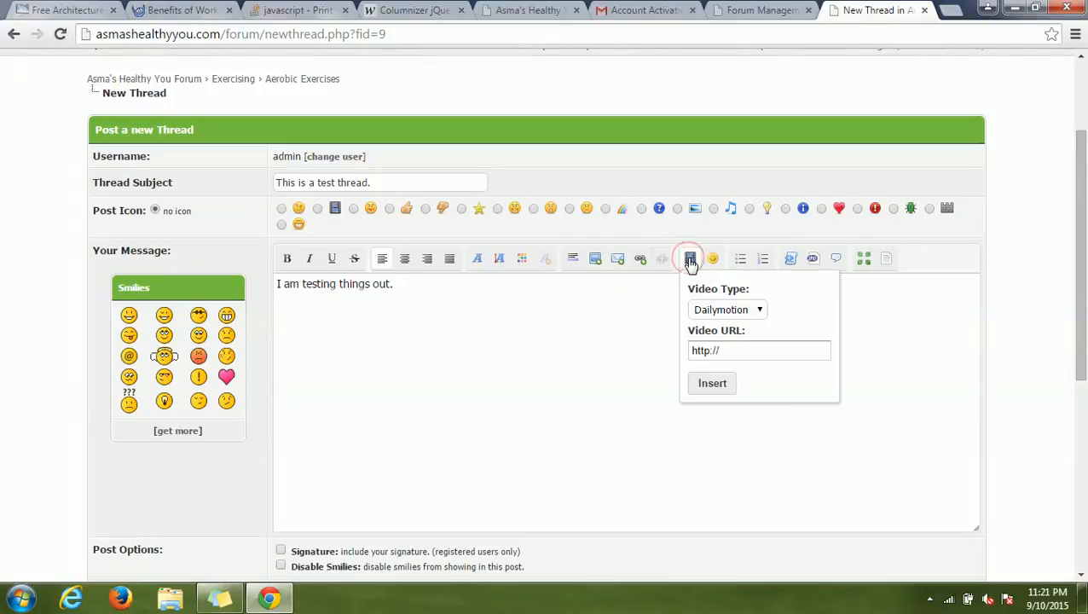
click(742, 311)
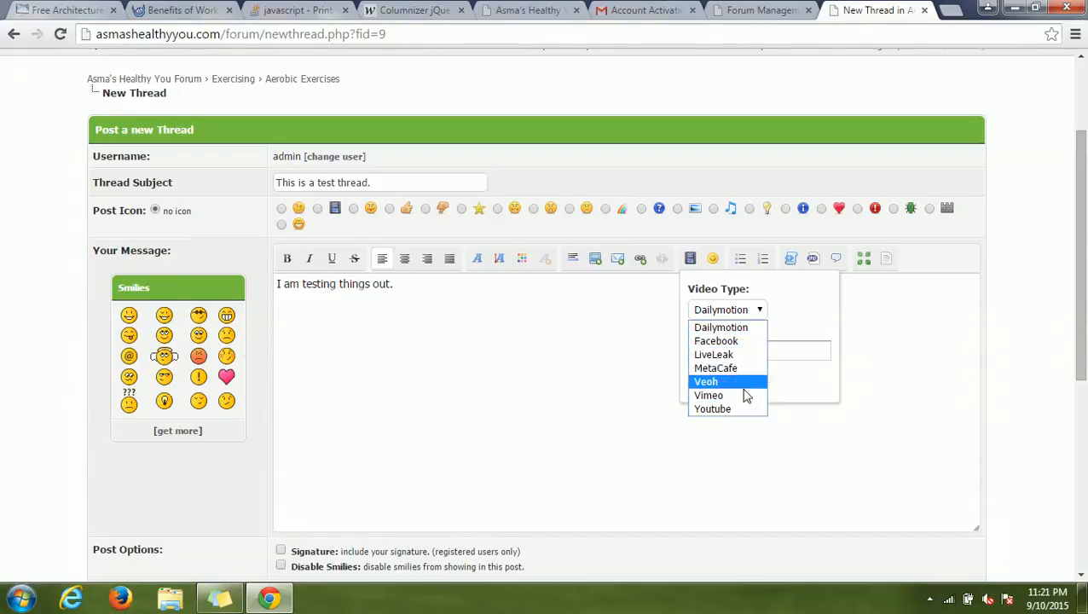
click(747, 412)
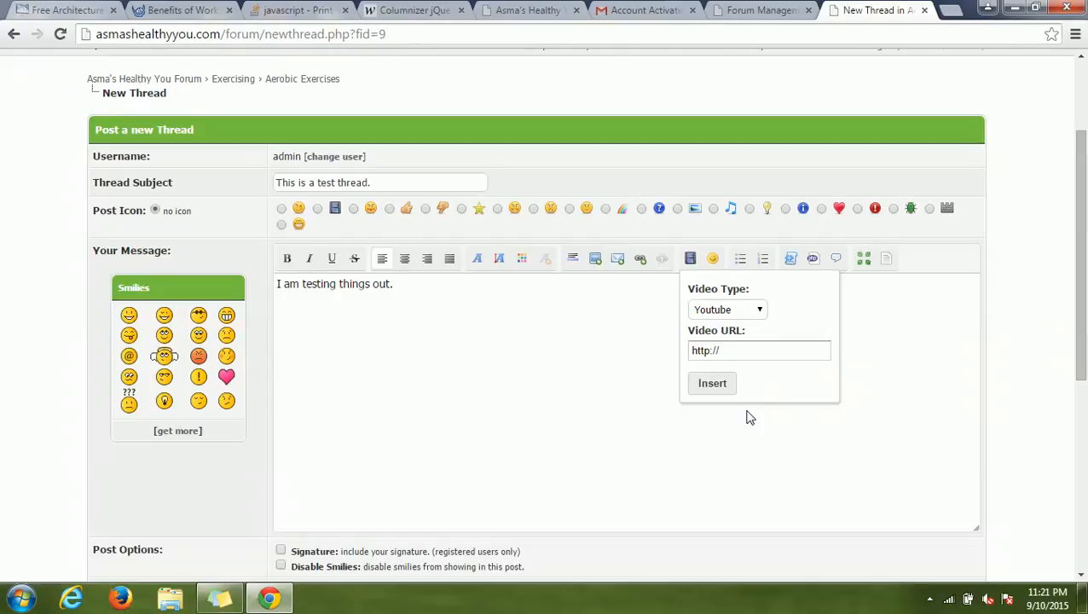
click(736, 349)
drag(735, 348, 686, 351)
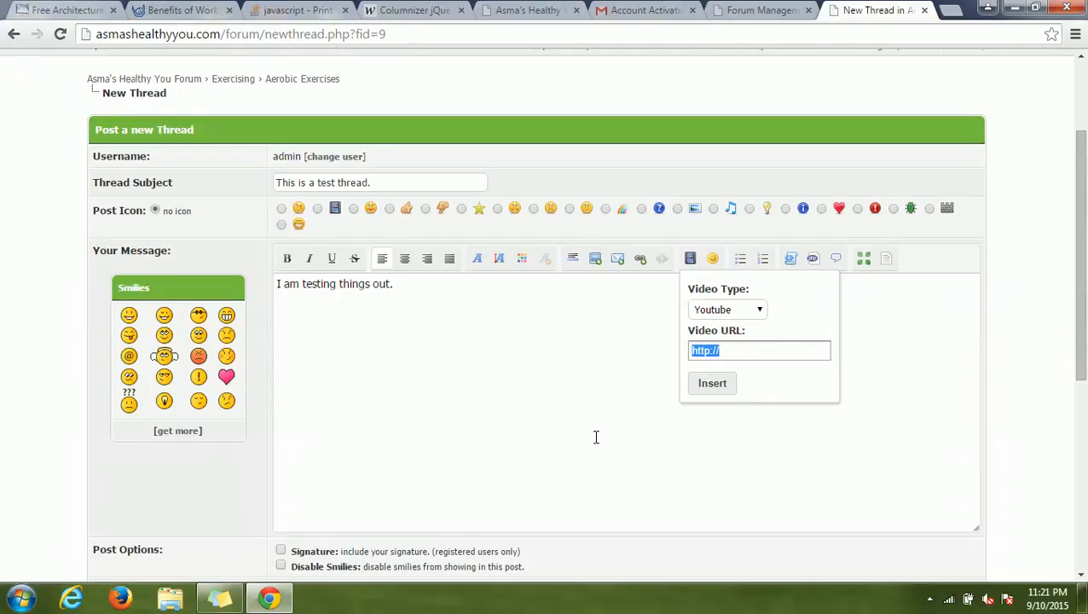
click(503, 385)
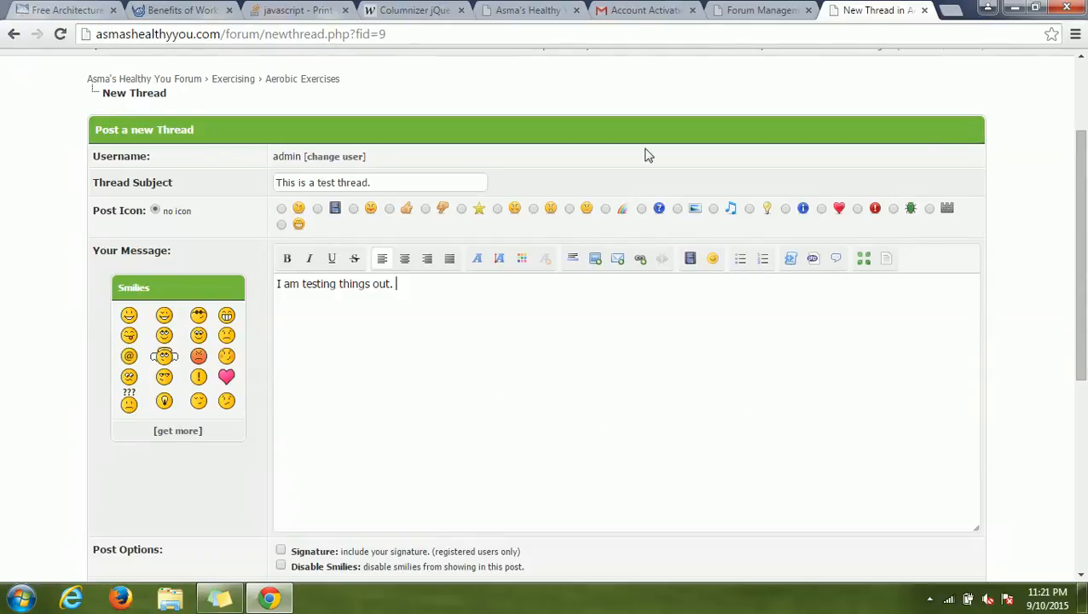
Step: Post the new thread and return to the forum's main page
drag(1082, 321, 1081, 472)
click(464, 531)
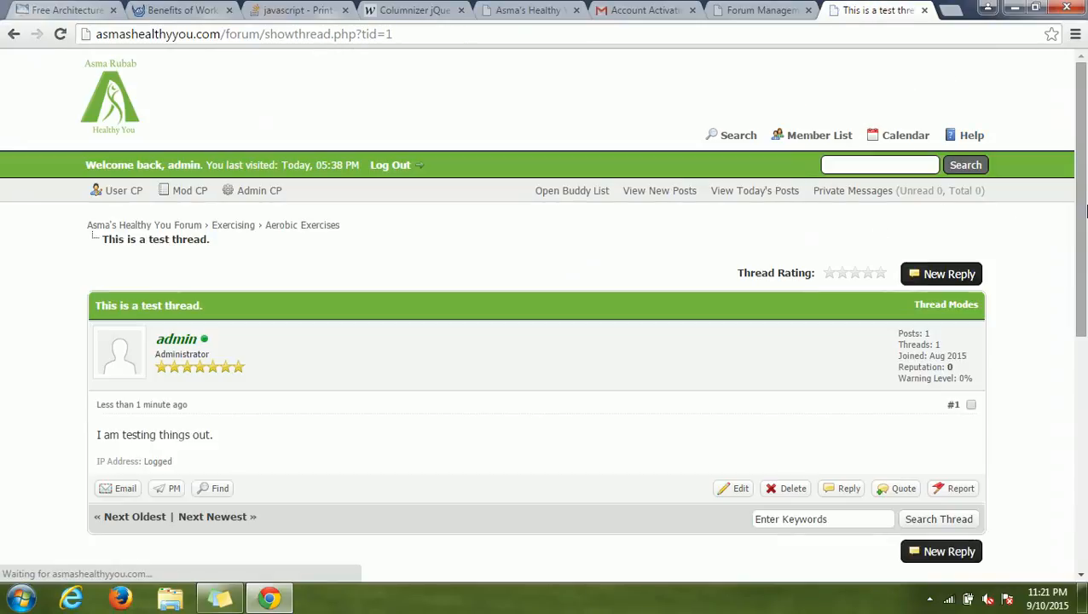
click(126, 130)
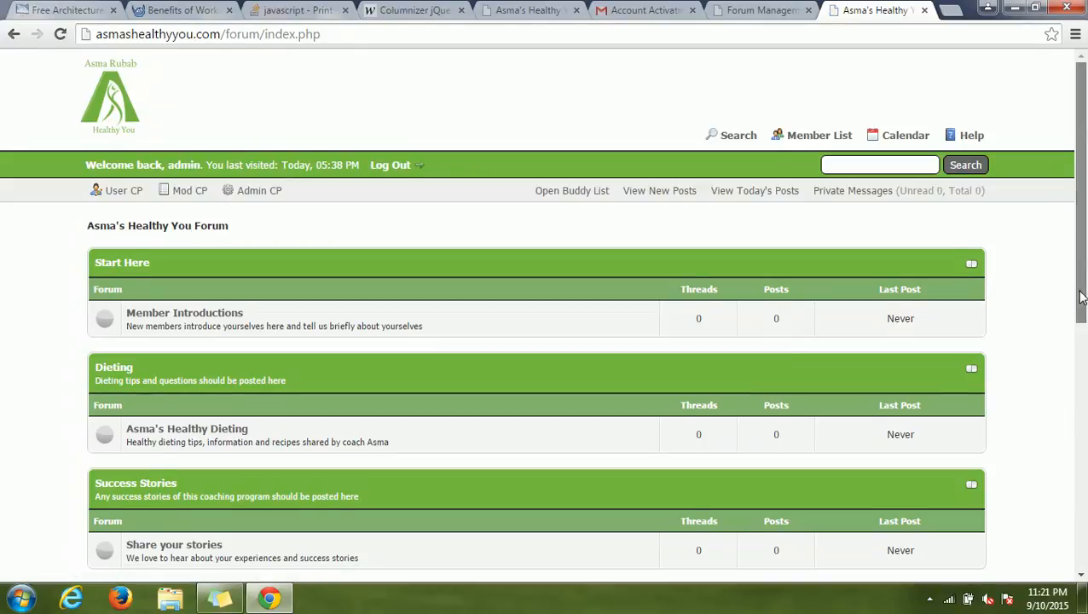
Step: Open the test thread from the Aerobic Exercises forum and look over its post and the reply options
drag(1079, 295, 1084, 460)
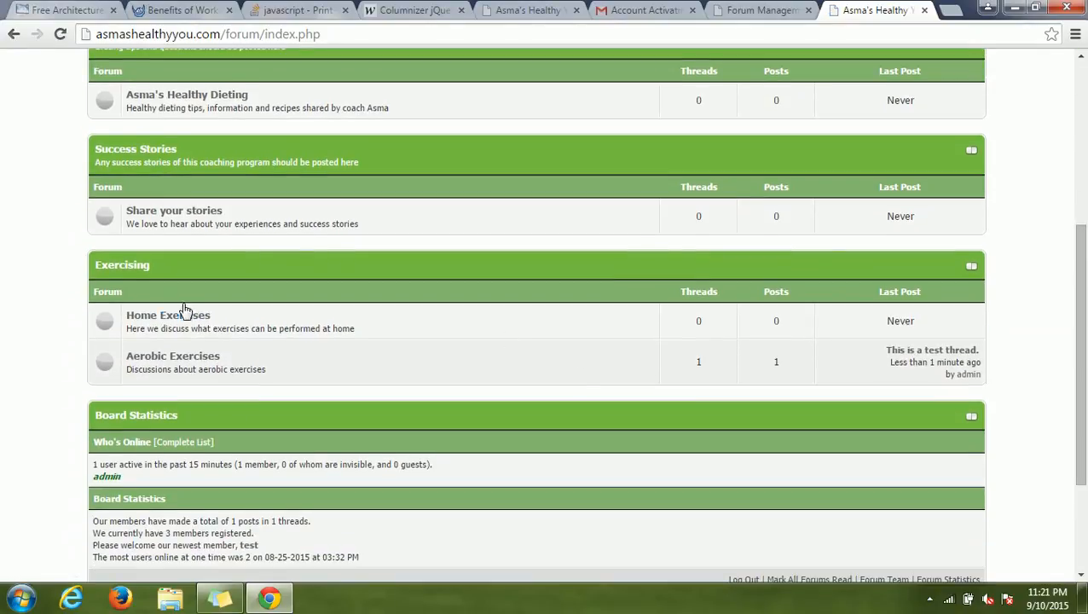
click(182, 362)
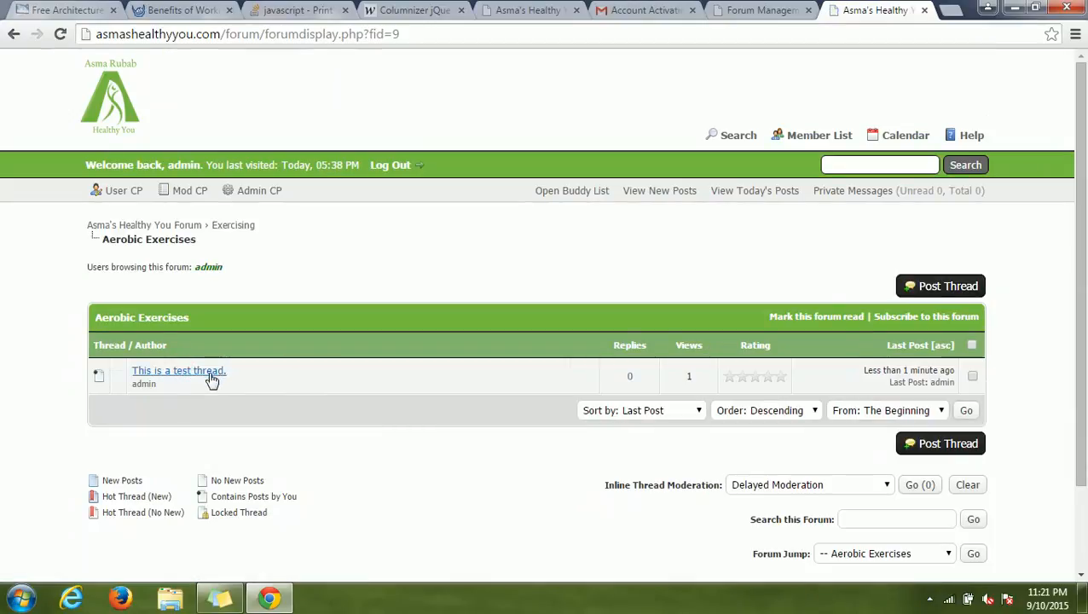
click(210, 377)
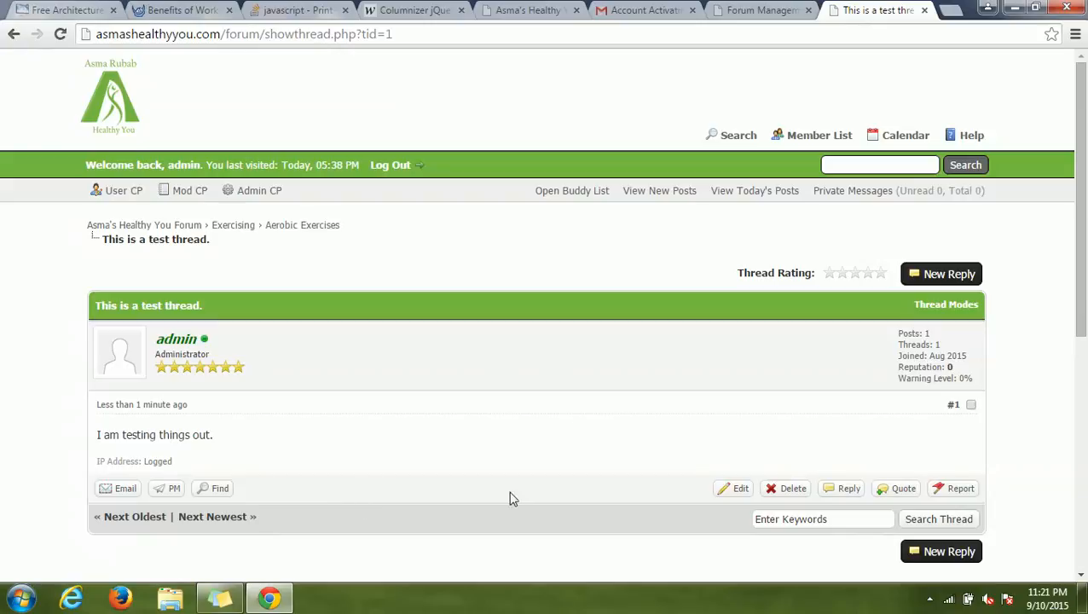
drag(1081, 297, 1085, 426)
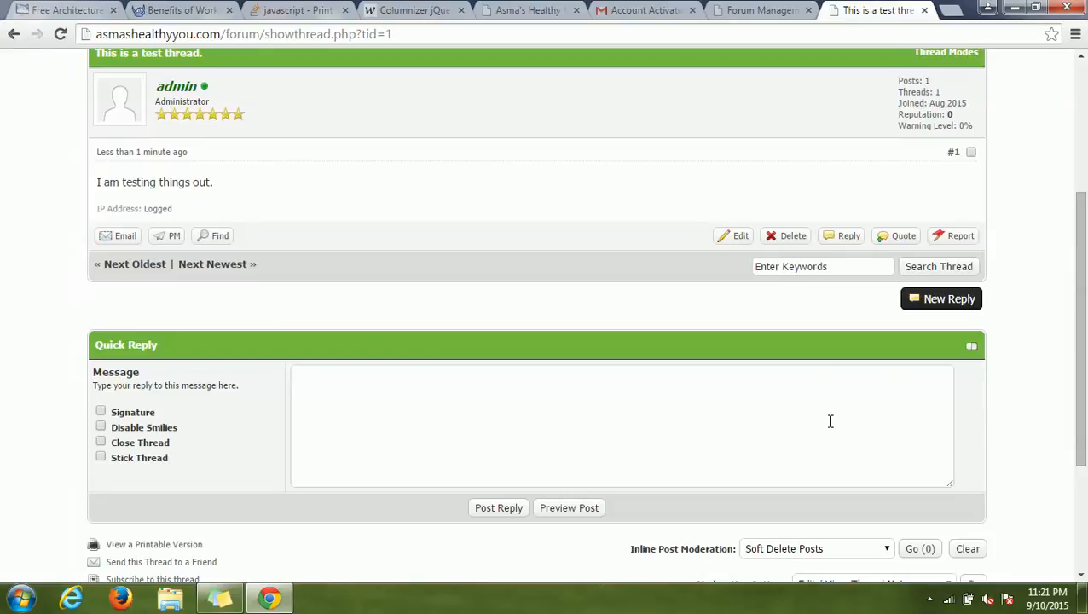
drag(1083, 399, 1076, 246)
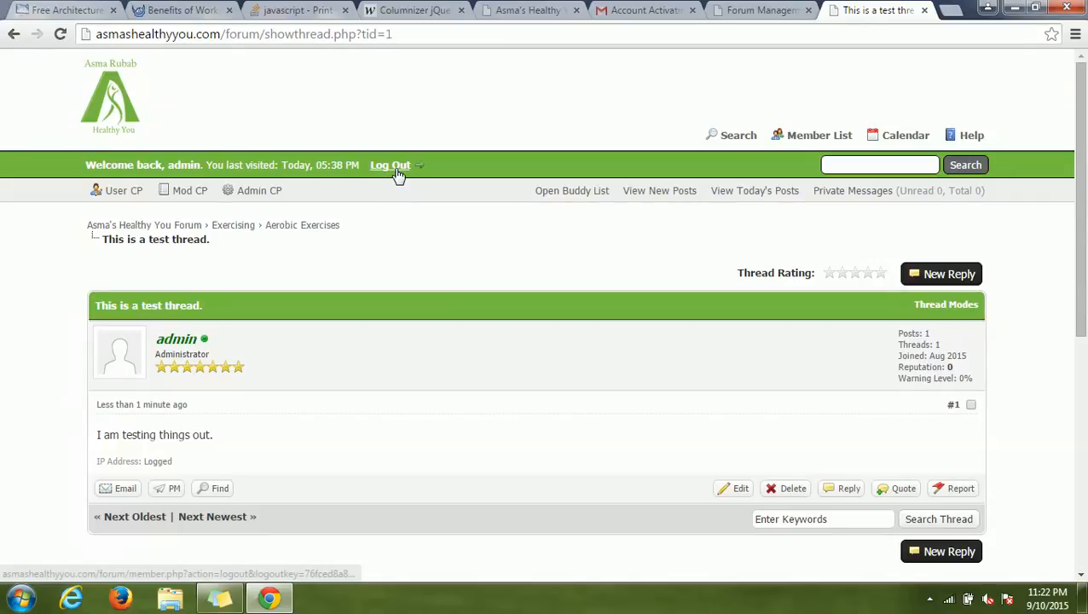
Step: View the moderator control panel and the user control panel
click(189, 191)
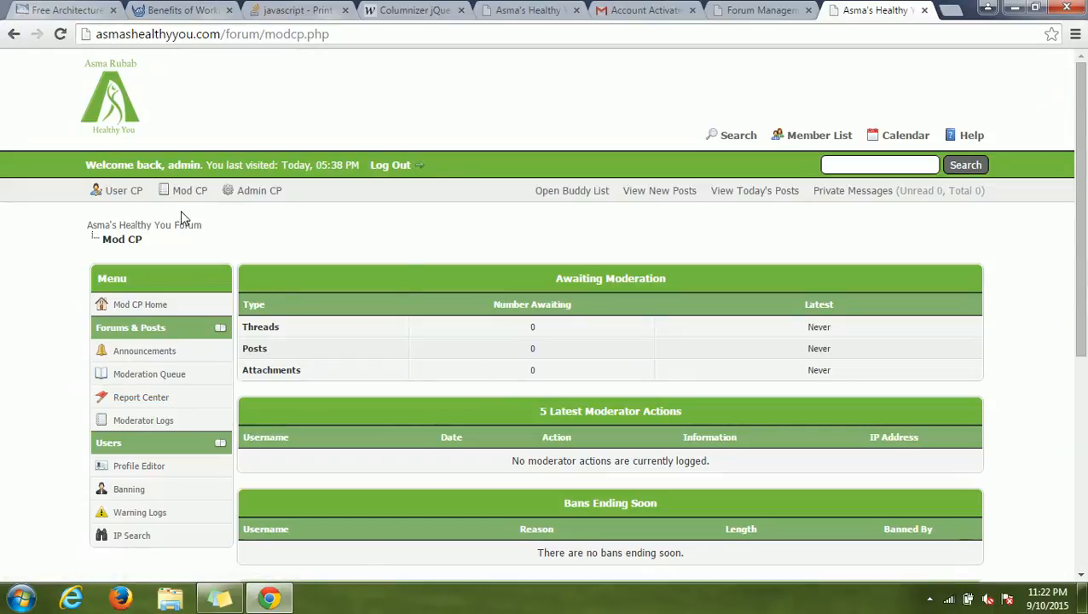
click(128, 191)
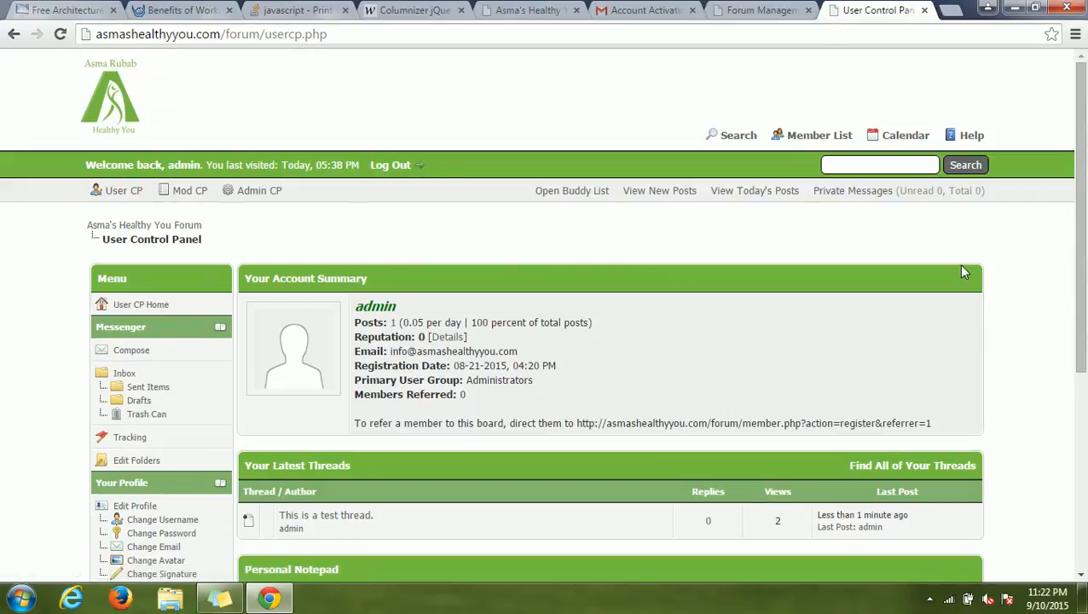
Step: Look over the user control panel's account summary and its messenger, profile and miscellaneous options, and log out of the forum
drag(1080, 247, 1081, 264)
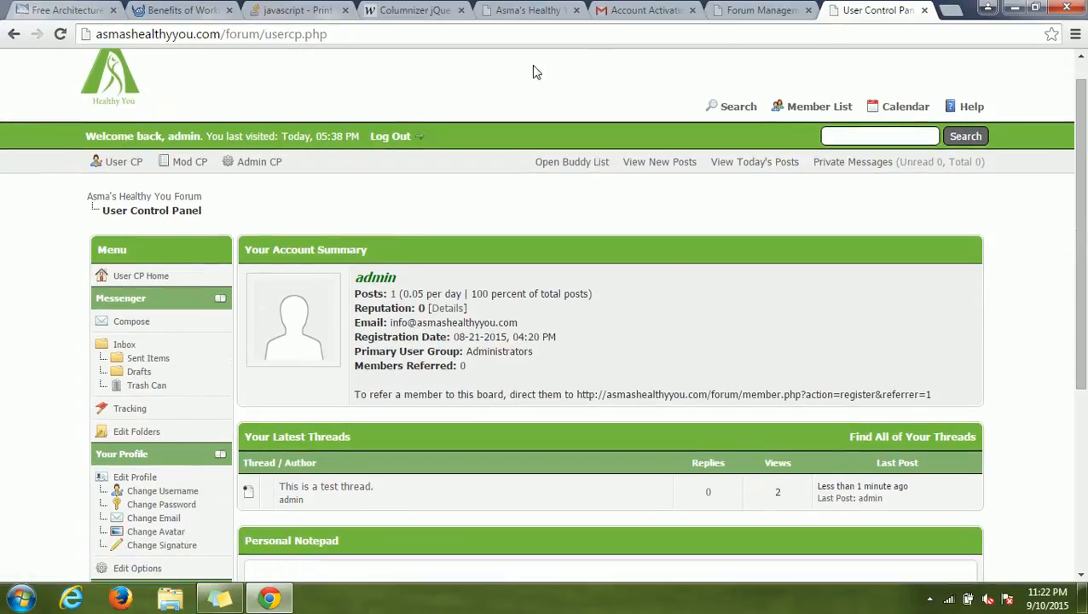
drag(289, 174, 168, 170)
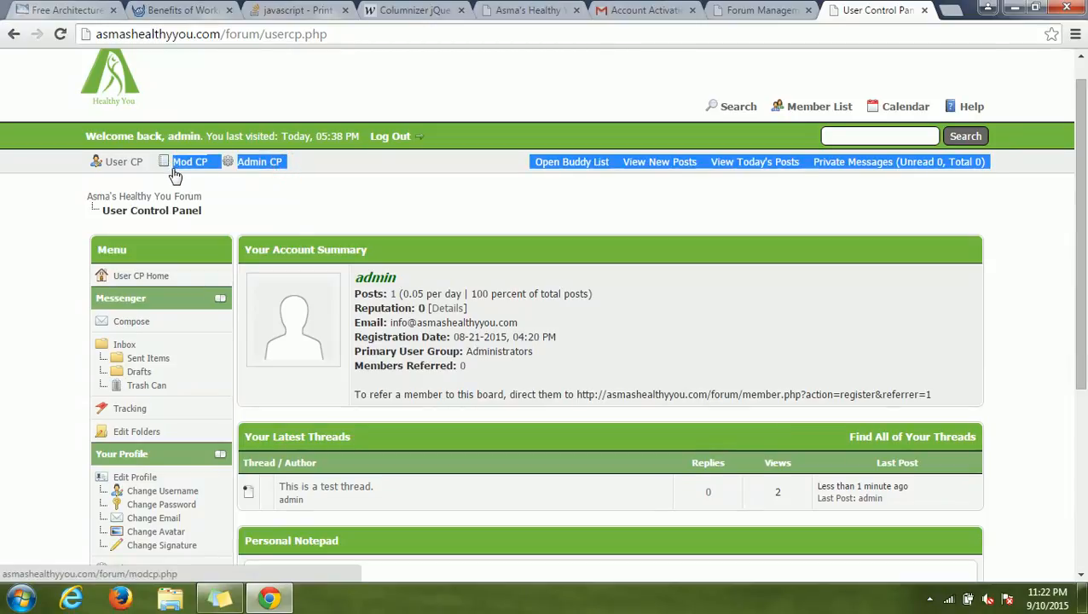
click(171, 180)
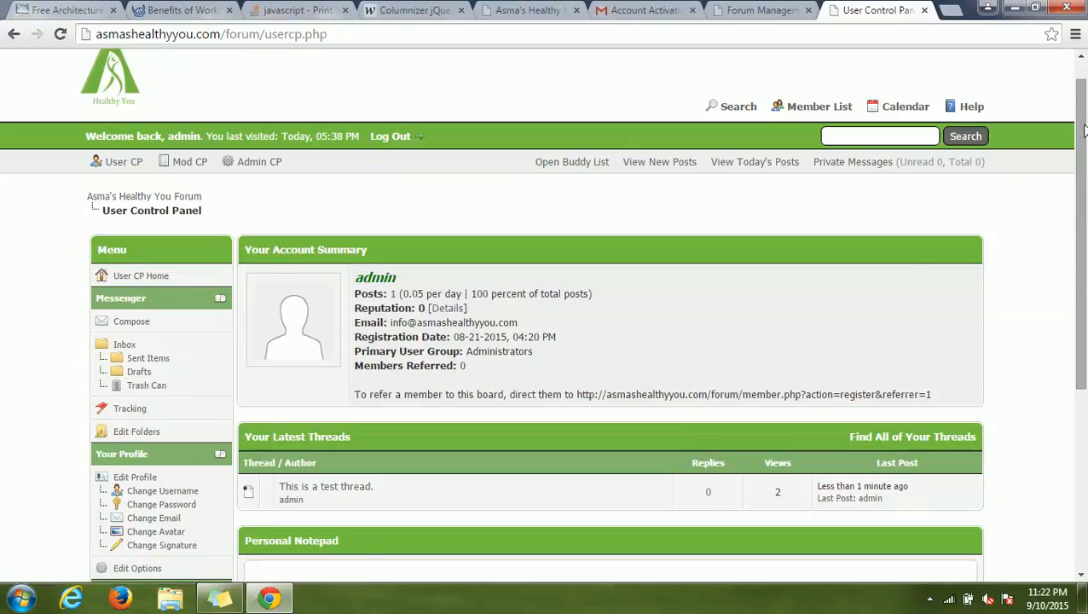
drag(1084, 129, 1085, 234)
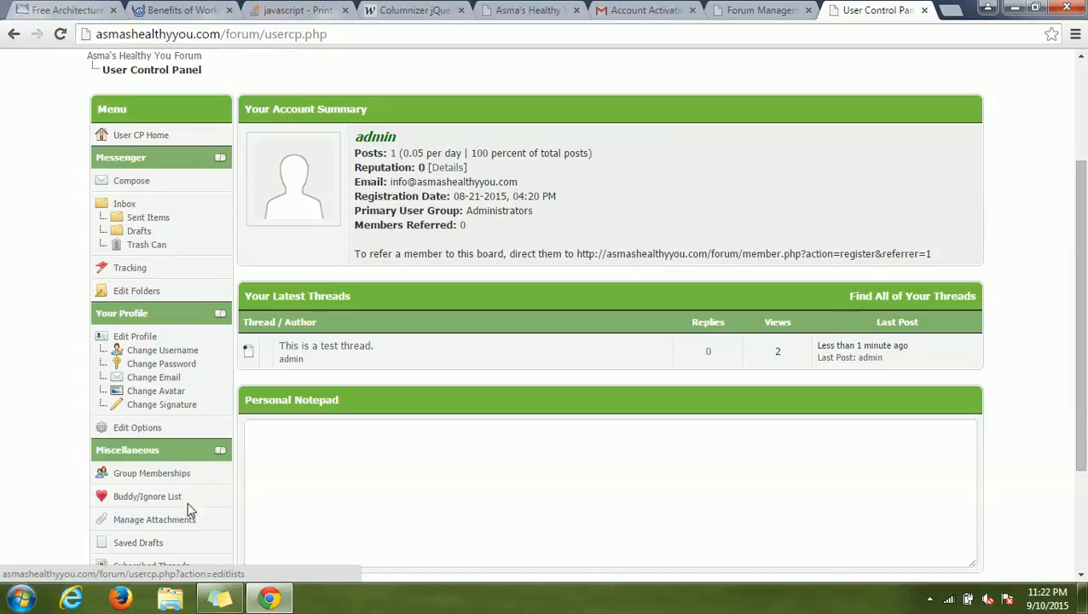
drag(1082, 223, 1083, 119)
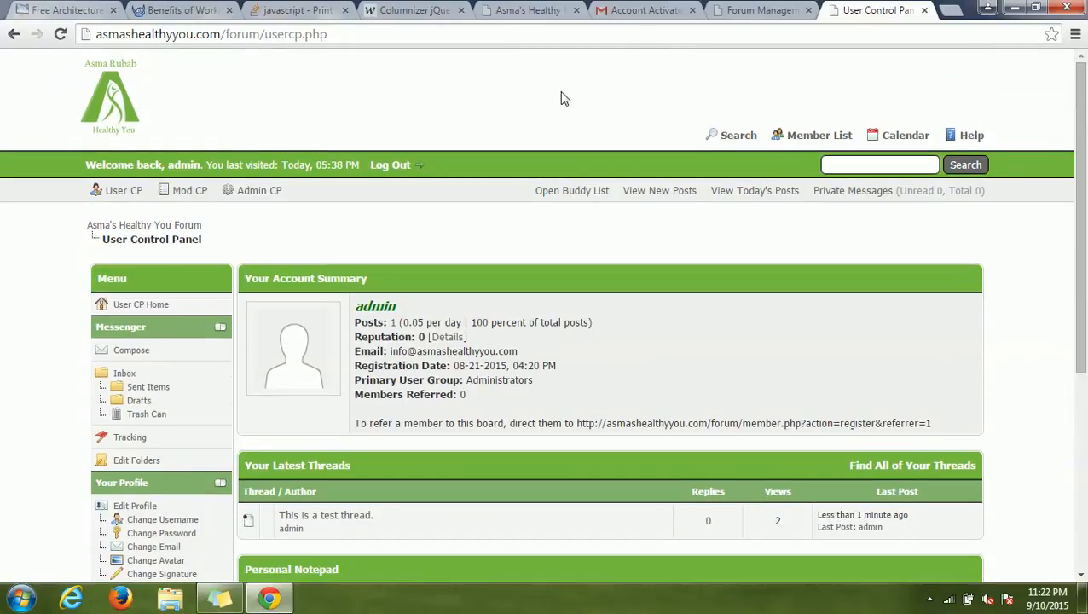
click(394, 167)
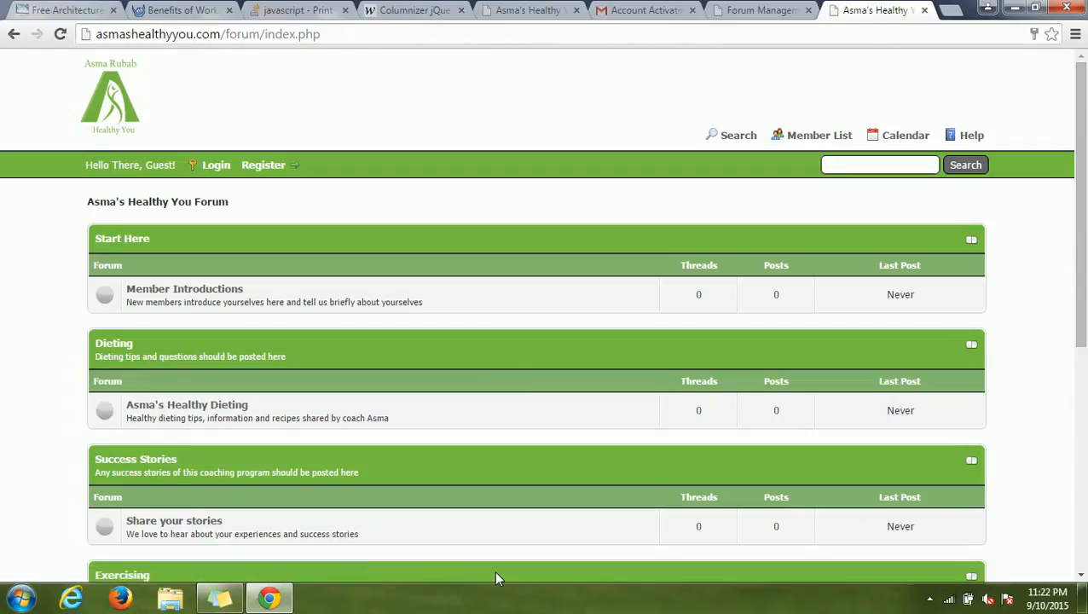
click(930, 599)
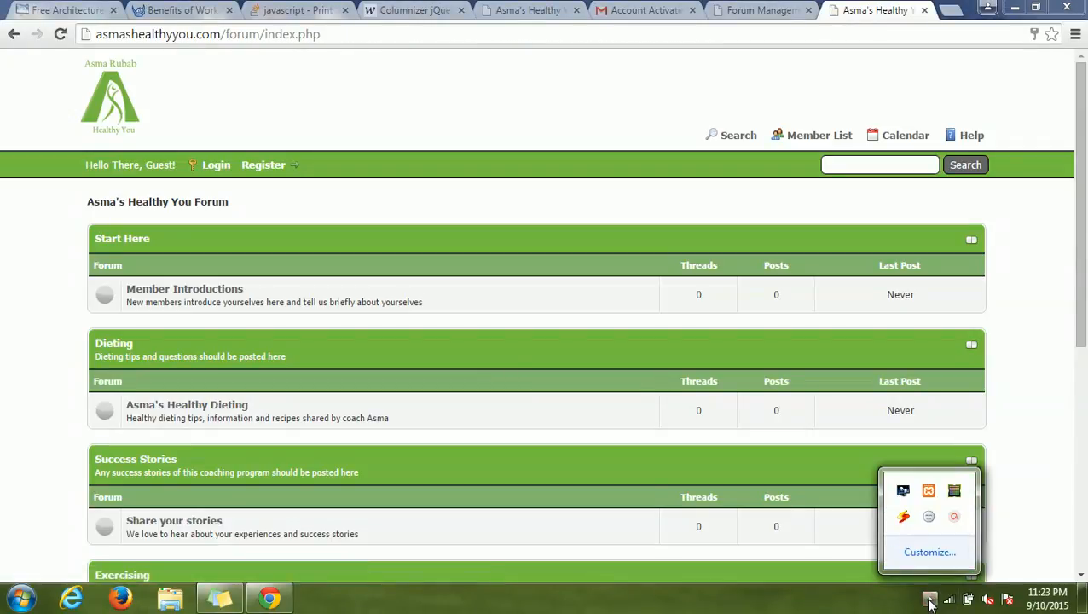
click(953, 517)
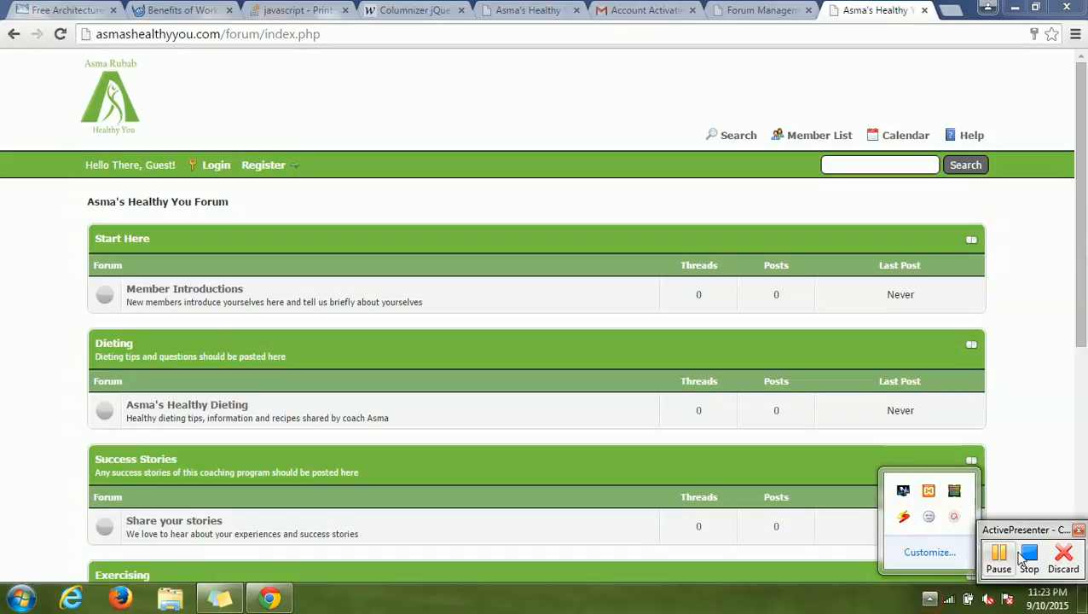